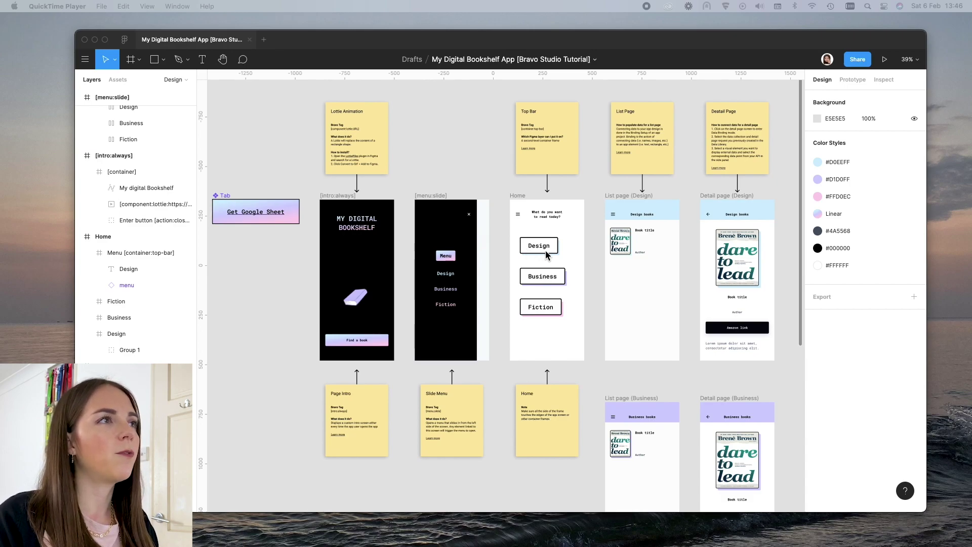
Bring the Figma bookshelf file forward and select the [intro:always] screen frame
{"action": "scroll", "coordinate": [546, 252], "scroll_direction": "right", "scroll_amount": 4}
{"action": "scroll", "coordinate": [544, 249], "scroll_direction": "down", "scroll_amount": 1}
{"action": "left_click", "coordinate": [505, 276]}
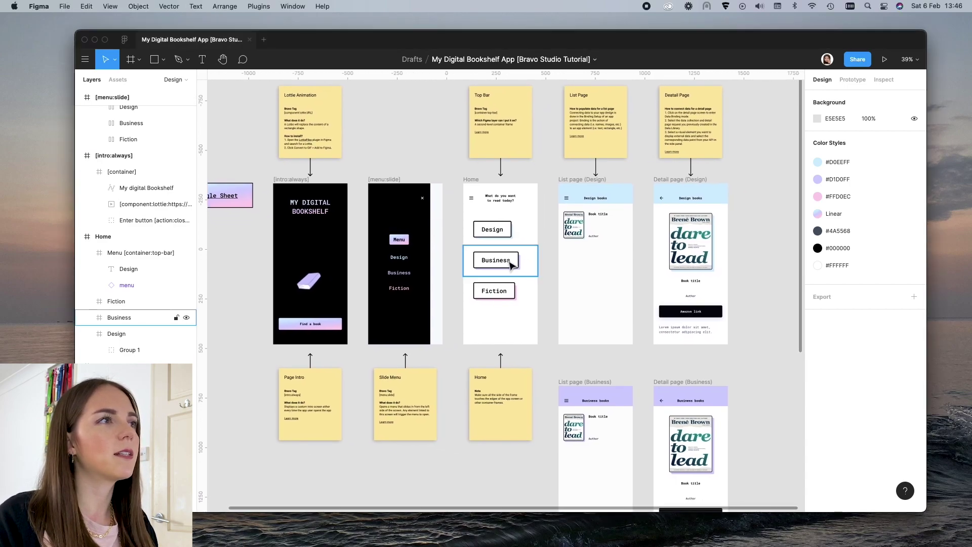
{"action": "scroll", "coordinate": [546, 288], "scroll_direction": "left", "scroll_amount": 3}
{"action": "scroll", "coordinate": [546, 288], "scroll_direction": "up", "scroll_amount": 2}
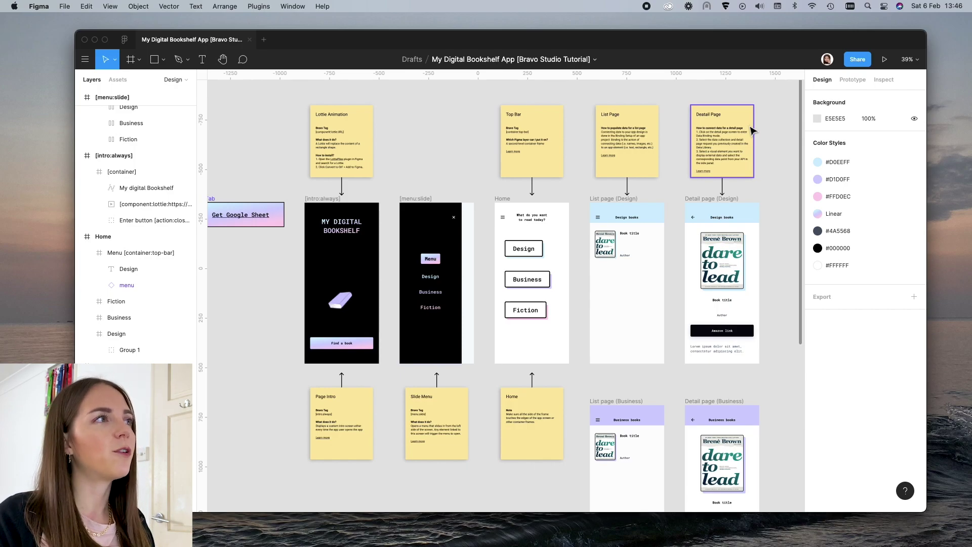
{"action": "scroll", "coordinate": [727, 131], "scroll_direction": "left", "scroll_amount": 3}
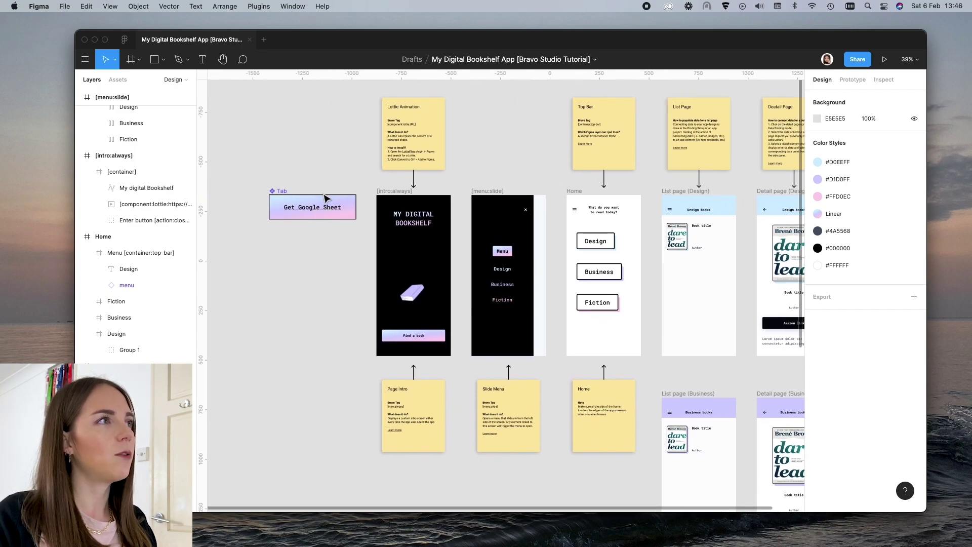
{"action": "scroll", "coordinate": [325, 198], "scroll_direction": "up", "scroll_amount": 5}
{"action": "left_click", "coordinate": [390, 191]}
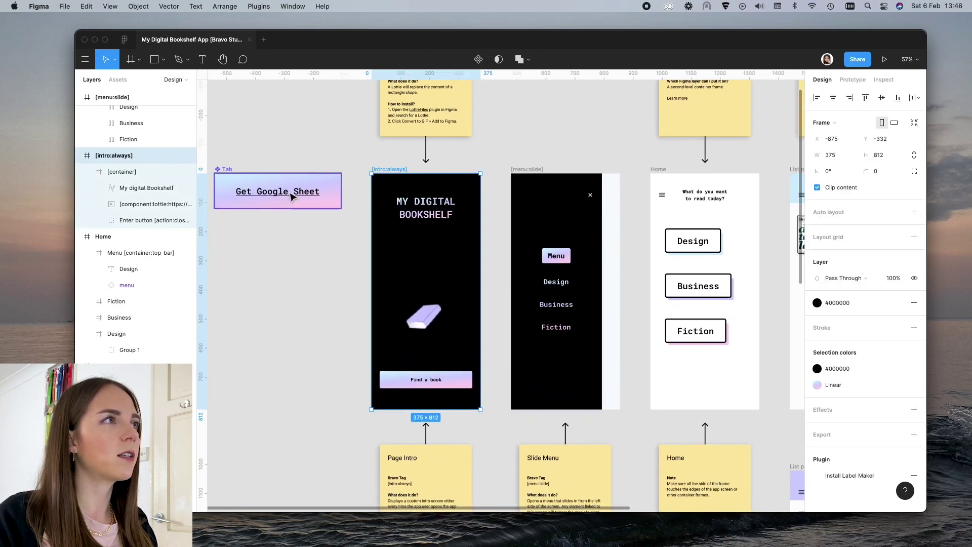
Inspect the [menu:slide], Home, List page (Design) and Detail page (Design) frames
{"action": "scroll", "coordinate": [523, 118], "scroll_direction": "right", "scroll_amount": 1}
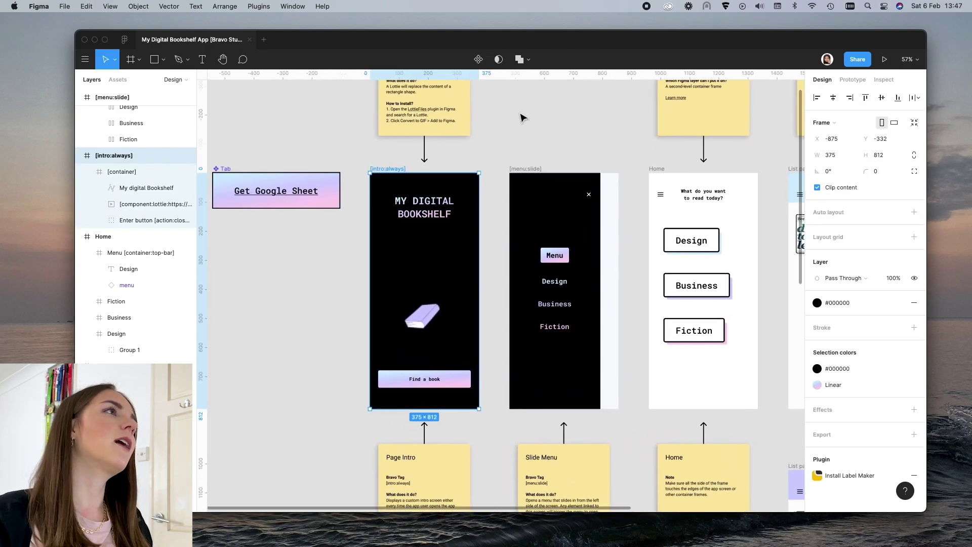
{"action": "scroll", "coordinate": [523, 118], "scroll_direction": "right", "scroll_amount": 1}
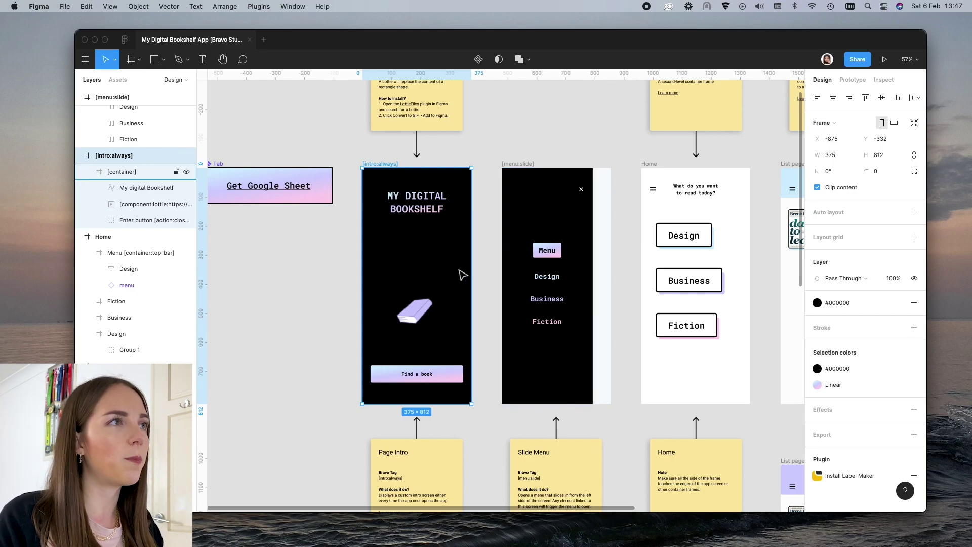
{"action": "scroll", "coordinate": [463, 273], "scroll_direction": "right", "scroll_amount": 5}
{"action": "left_click", "coordinate": [349, 162]}
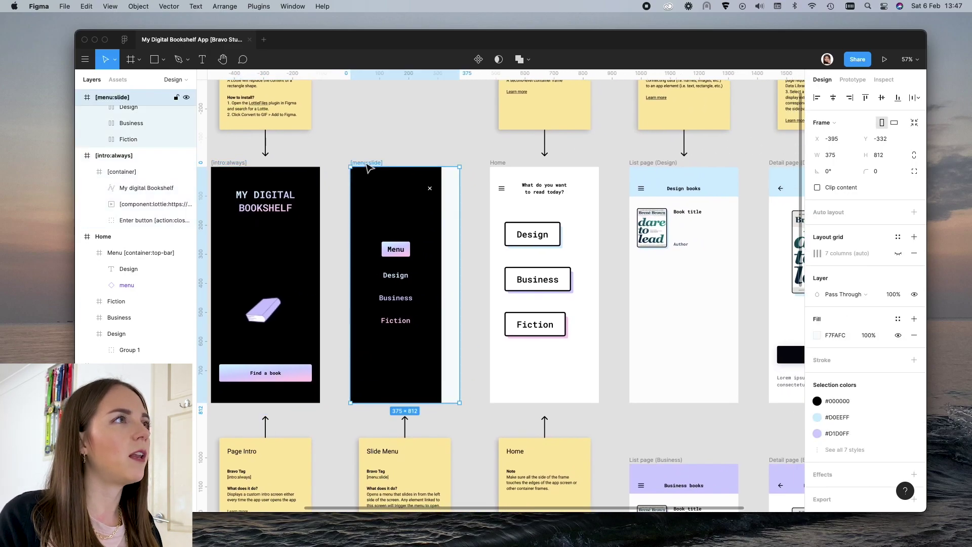
{"action": "left_click", "coordinate": [393, 234]}
{"action": "scroll", "coordinate": [547, 196], "scroll_direction": "right", "scroll_amount": 2}
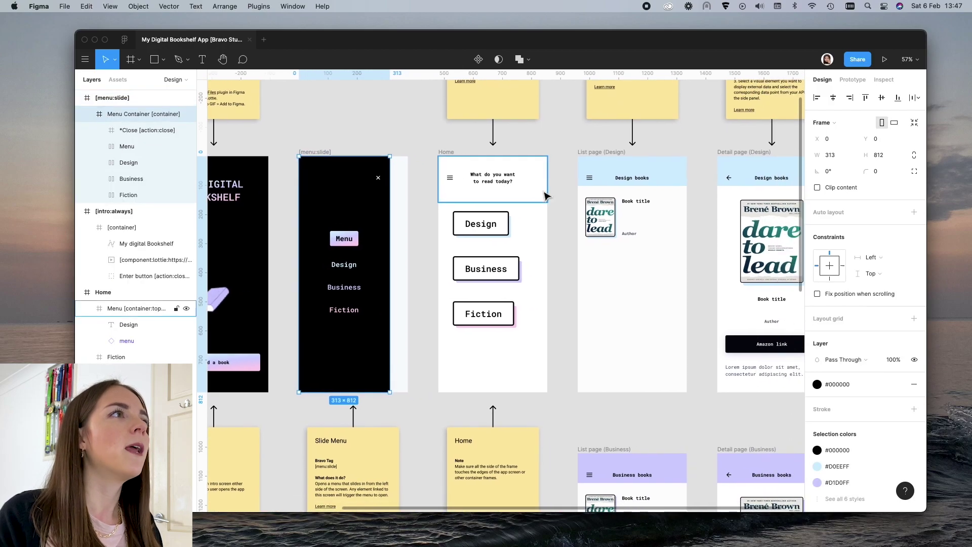
{"action": "left_click", "coordinate": [444, 151]}
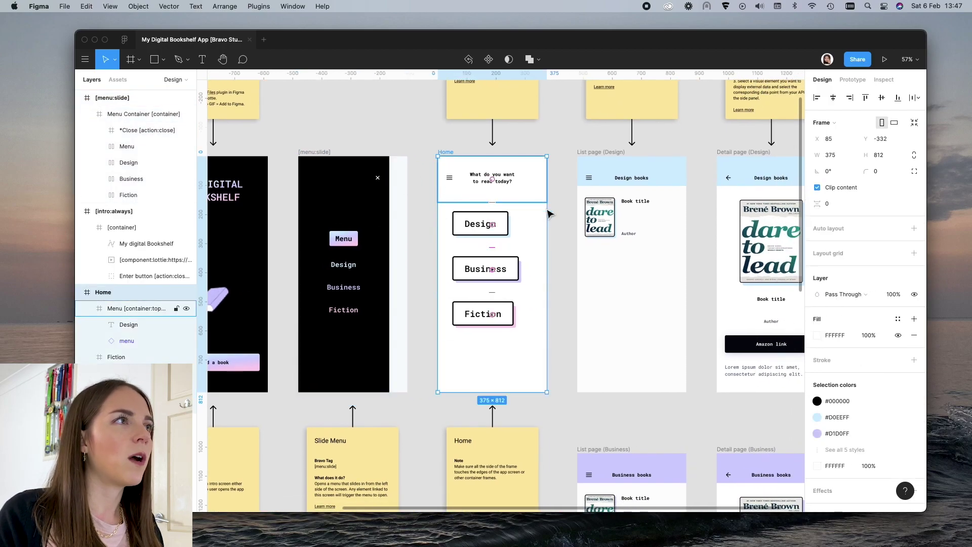
{"action": "scroll", "coordinate": [471, 223], "scroll_direction": "right", "scroll_amount": 5}
{"action": "scroll", "coordinate": [471, 222], "scroll_direction": "up", "scroll_amount": 1}
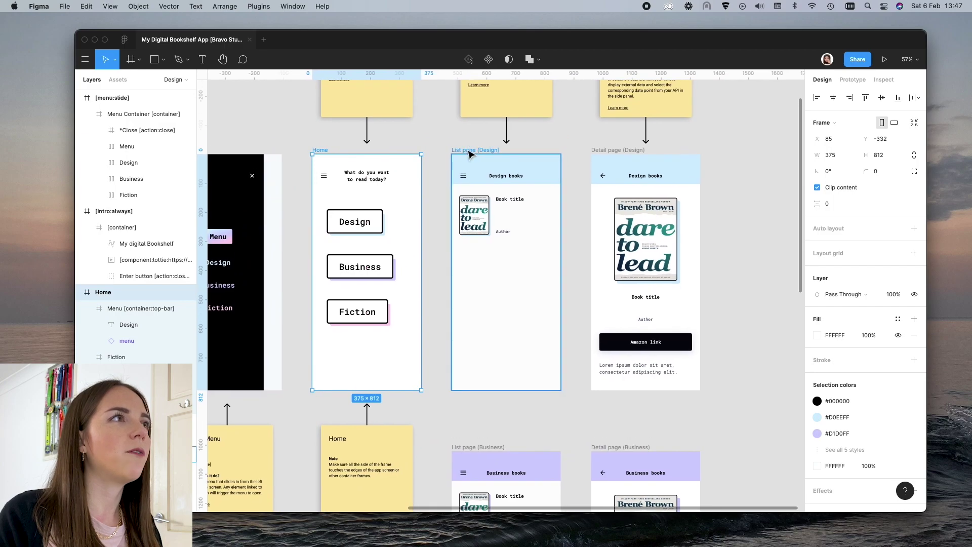
{"action": "left_click", "coordinate": [468, 150]}
{"action": "left_click", "coordinate": [609, 152]}
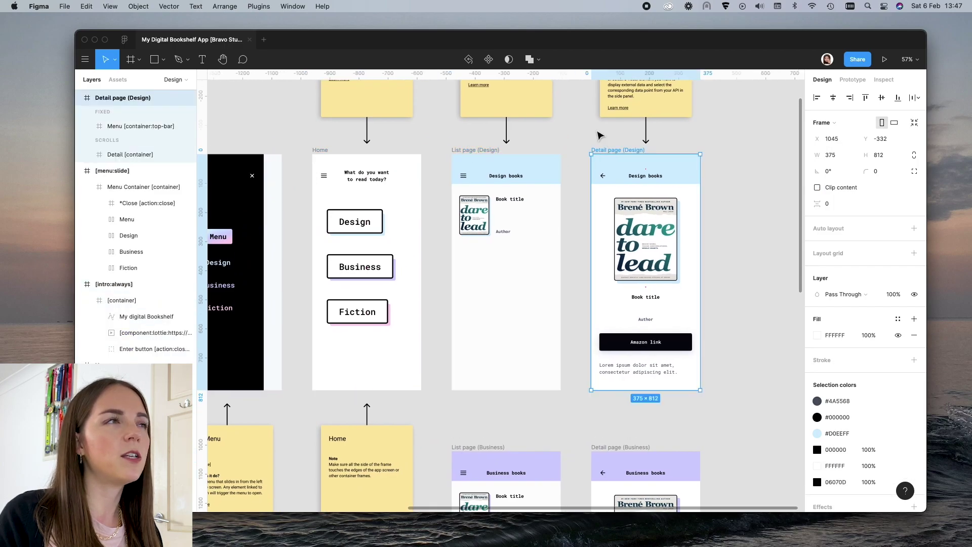
{"action": "left_click", "coordinate": [602, 137]}
Show the prototype connections and select Home's Design button to see its link
{"action": "scroll", "coordinate": [410, 198], "scroll_direction": "down", "scroll_amount": 5}
{"action": "scroll", "coordinate": [511, 357], "scroll_direction": "down", "scroll_amount": 4}
{"action": "scroll", "coordinate": [511, 357], "scroll_direction": "left", "scroll_amount": 1}
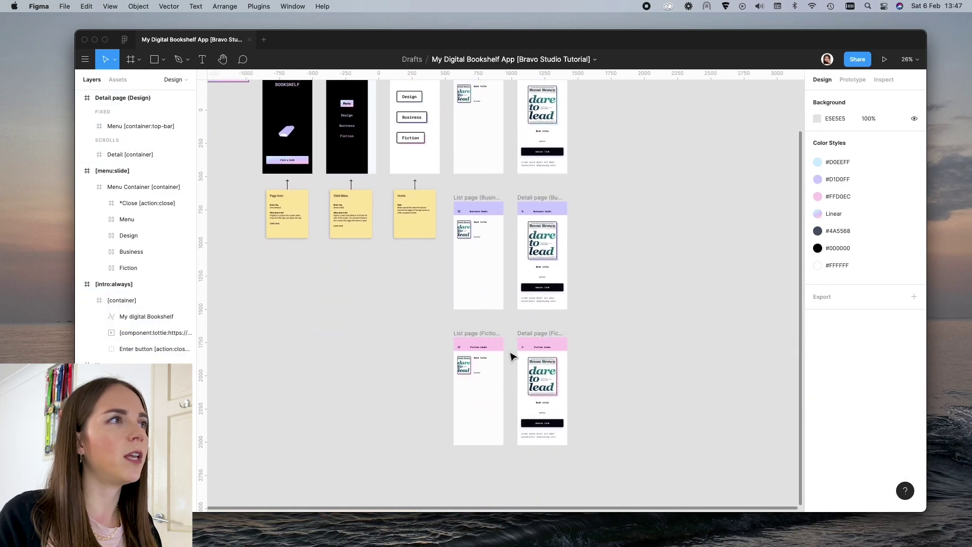
{"action": "scroll", "coordinate": [469, 109], "scroll_direction": "up", "scroll_amount": 4}
{"action": "scroll", "coordinate": [470, 123], "scroll_direction": "up", "scroll_amount": 5}
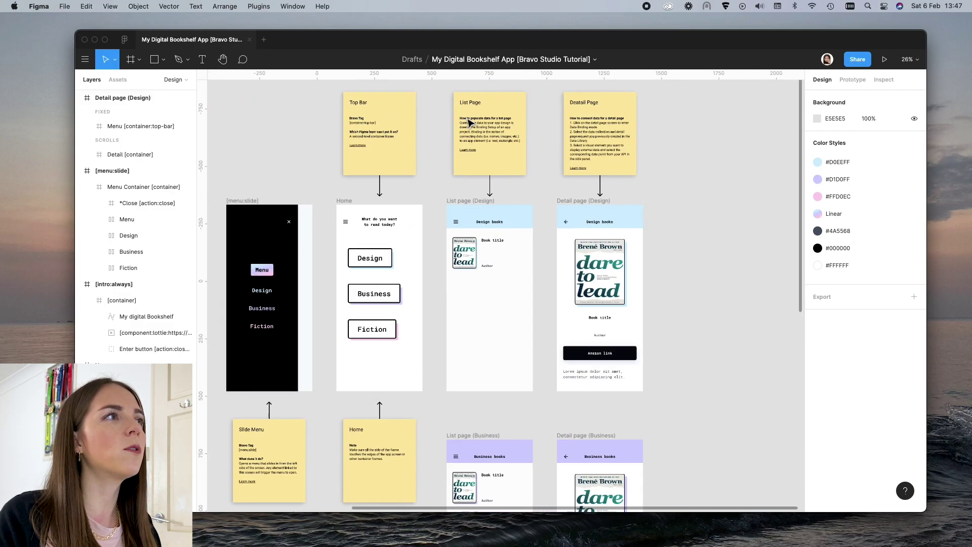
{"action": "scroll", "coordinate": [470, 123], "scroll_direction": "down", "scroll_amount": 3}
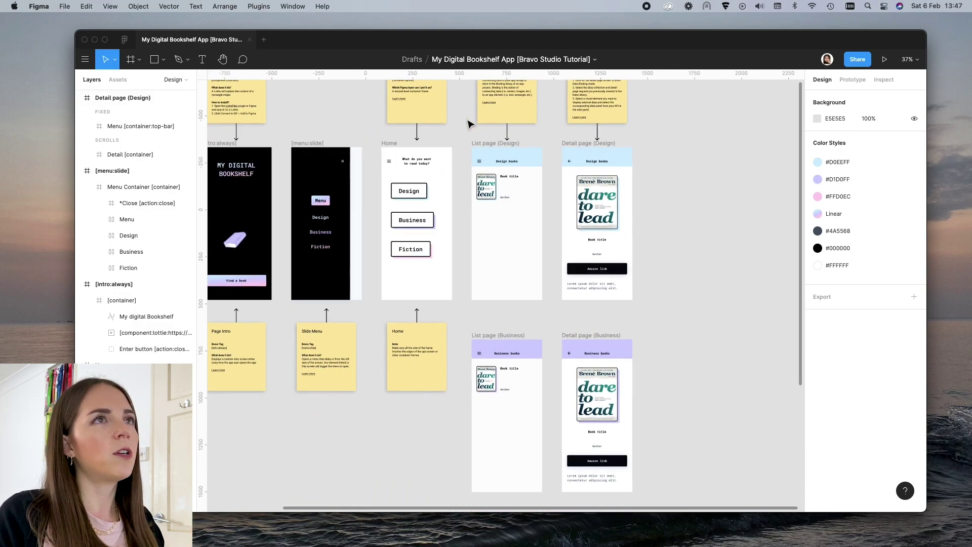
{"action": "left_click", "coordinate": [856, 79]}
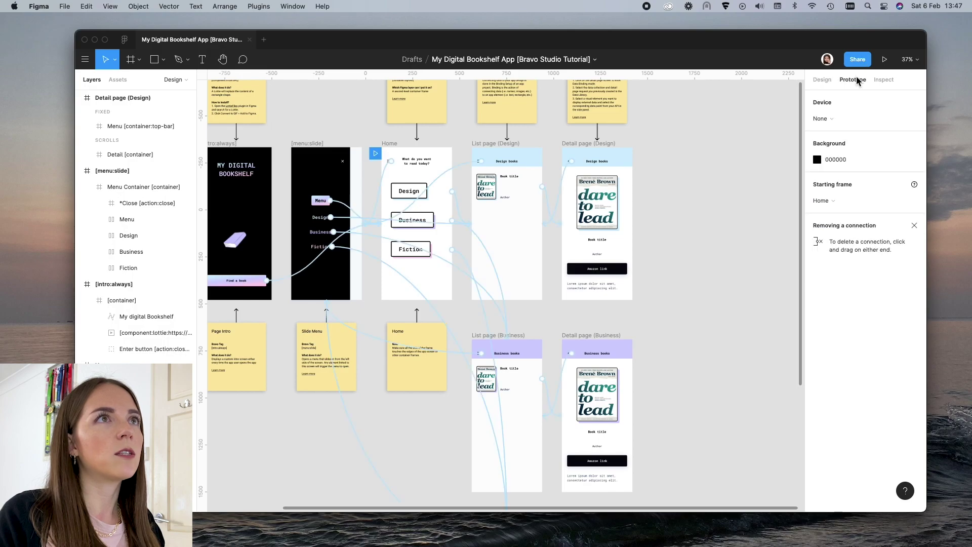
{"action": "scroll", "coordinate": [517, 245], "scroll_direction": "left", "scroll_amount": 3}
{"action": "scroll", "coordinate": [516, 245], "scroll_direction": "up", "scroll_amount": 1}
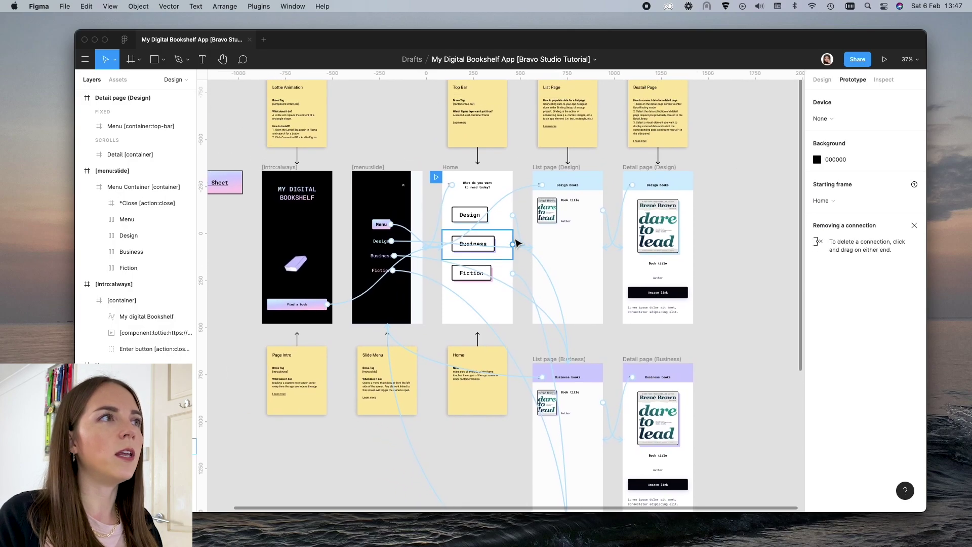
{"action": "left_click", "coordinate": [493, 219]}
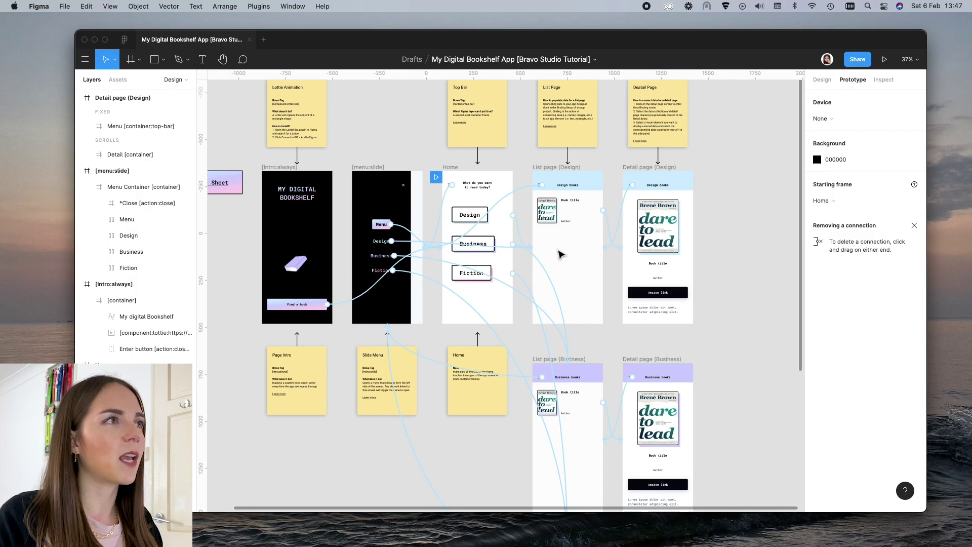
{"action": "scroll", "coordinate": [561, 254], "scroll_direction": "down", "scroll_amount": 2}
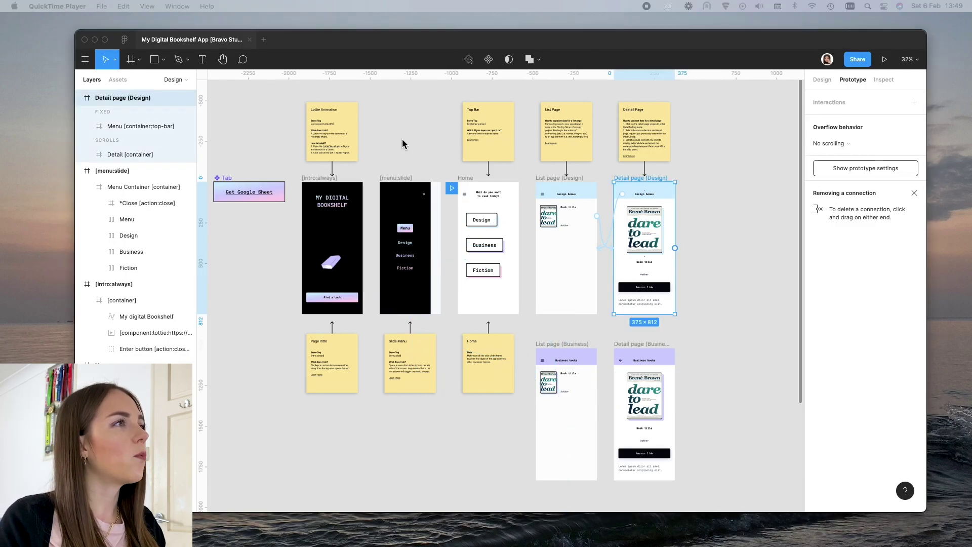
Edit the [menu:slide] layer name to show how its tag works
{"action": "left_click", "coordinate": [113, 170]}
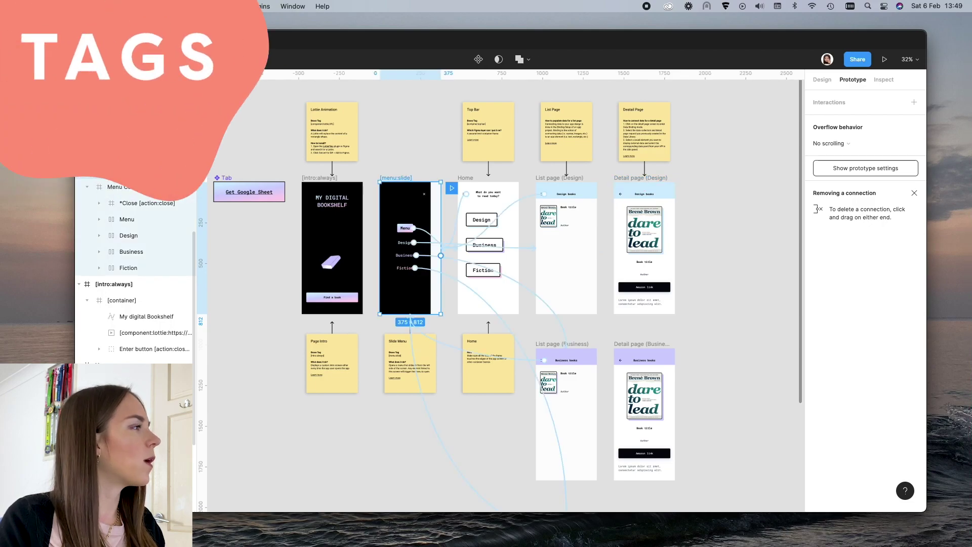
{"action": "double_click", "coordinate": [147, 170]}
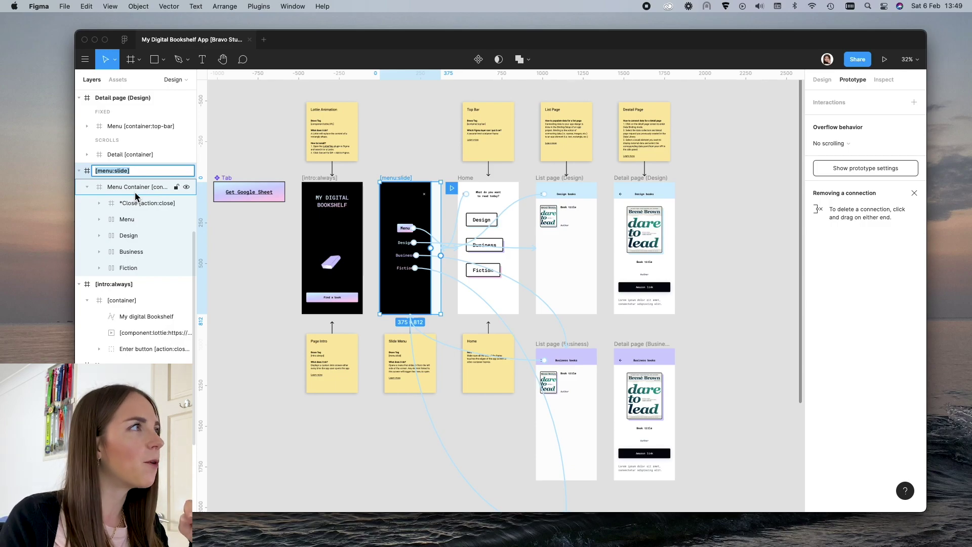
{"action": "key", "text": "Return"}
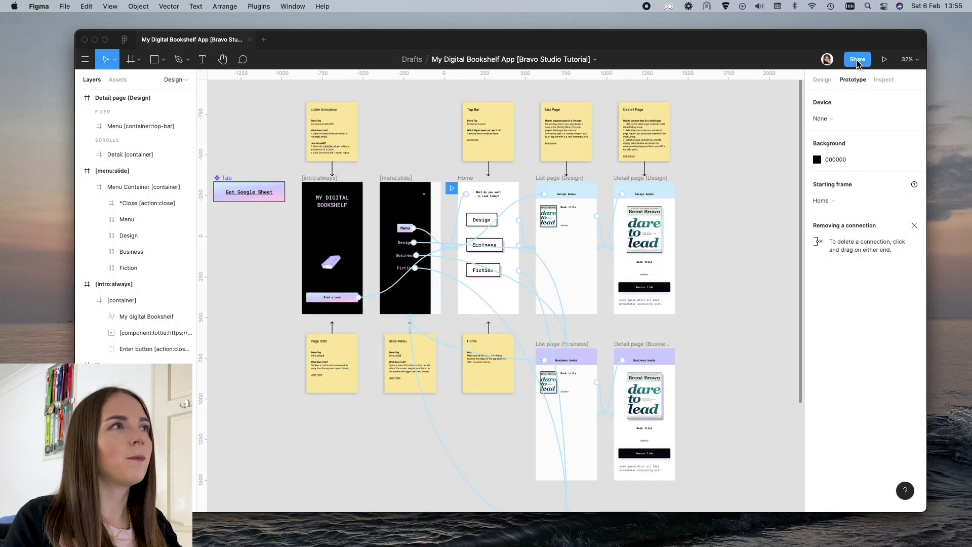
Copy the bookshelf design file's share link from Figma
{"action": "left_click", "coordinate": [858, 59]}
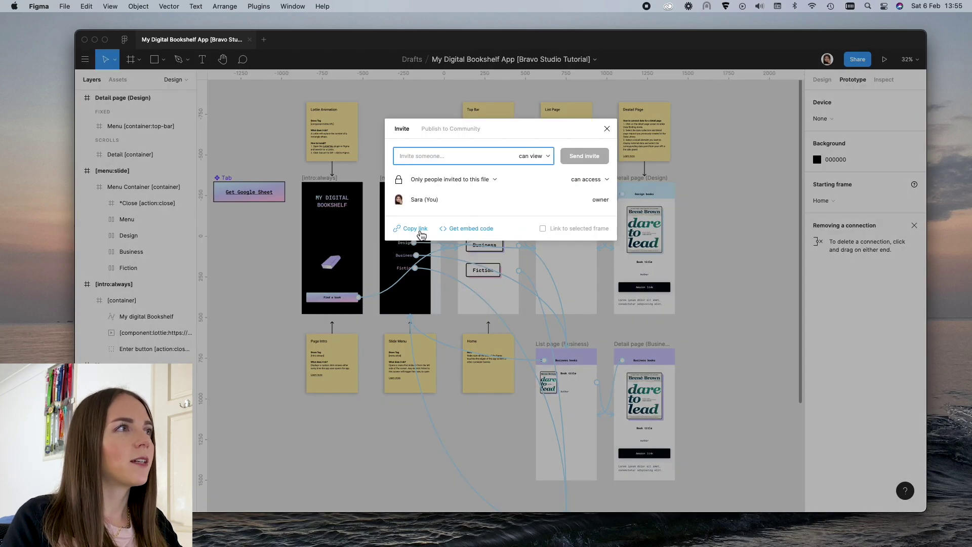
{"action": "left_click", "coordinate": [408, 228]}
{"action": "key", "text": "ctrl+Up"}
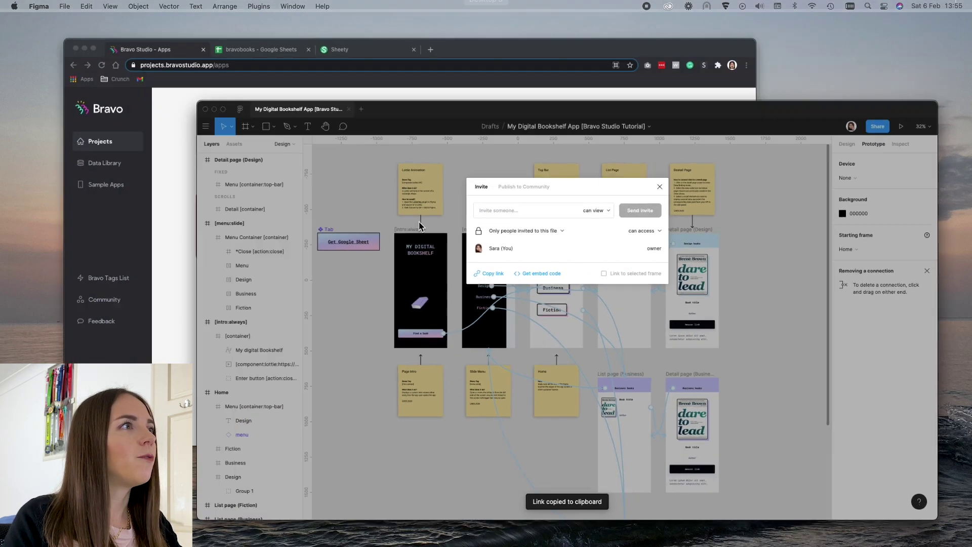
Create a Bravo Studio project by importing the pasted Figma bookshelf file link
{"action": "left_click", "coordinate": [337, 209]}
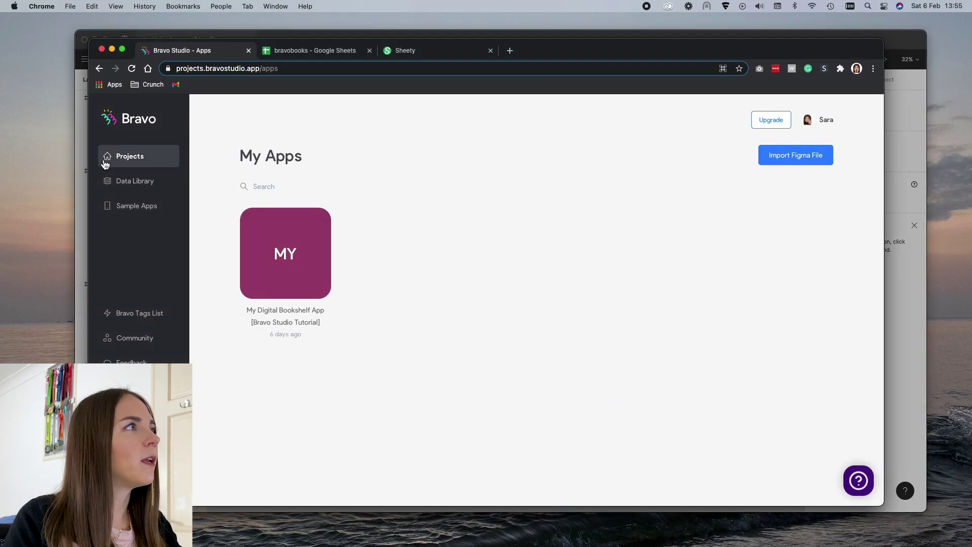
{"action": "left_click", "coordinate": [798, 157]}
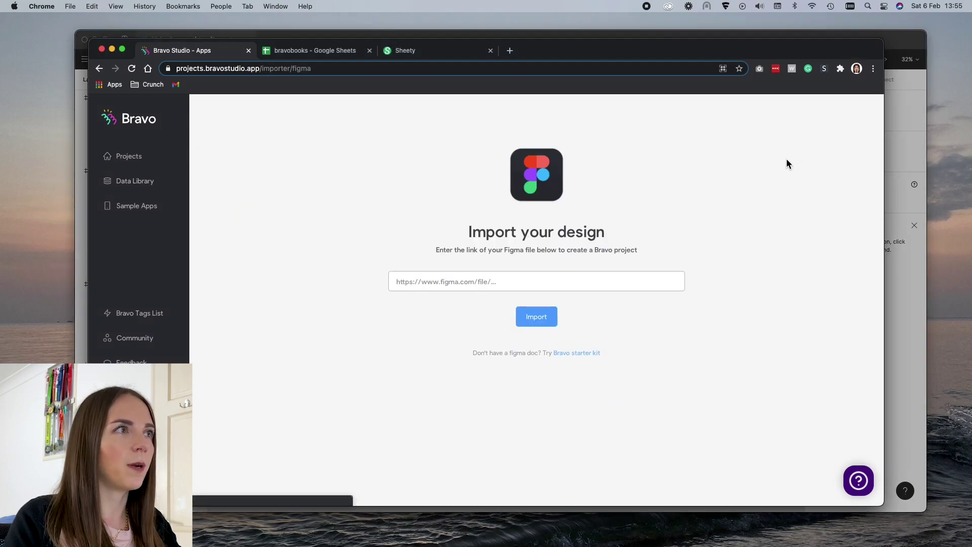
{"action": "left_click", "coordinate": [548, 279]}
{"action": "key", "text": "super+v"}
{"action": "left_click", "coordinate": [549, 315]}
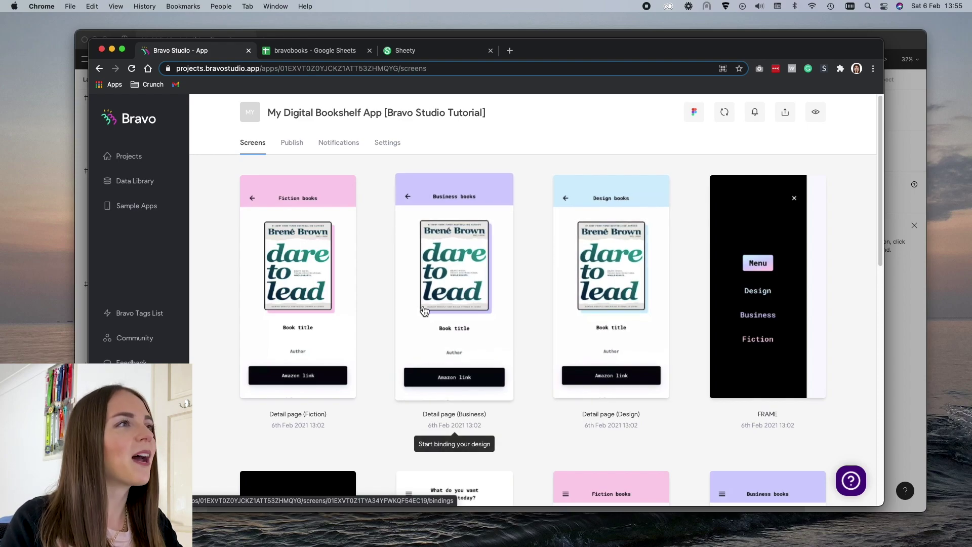
Scroll through the imported screens in the Bravo Screens grid
{"action": "scroll", "coordinate": [531, 293], "scroll_direction": "down", "scroll_amount": 4}
{"action": "scroll", "coordinate": [531, 297], "scroll_direction": "down", "scroll_amount": 7}
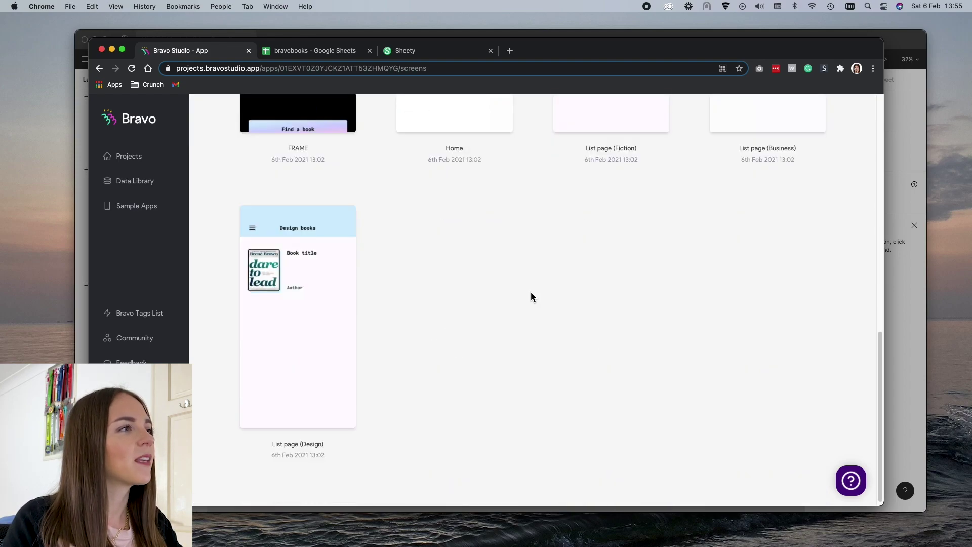
{"action": "scroll", "coordinate": [530, 296], "scroll_direction": "up", "scroll_amount": 10}
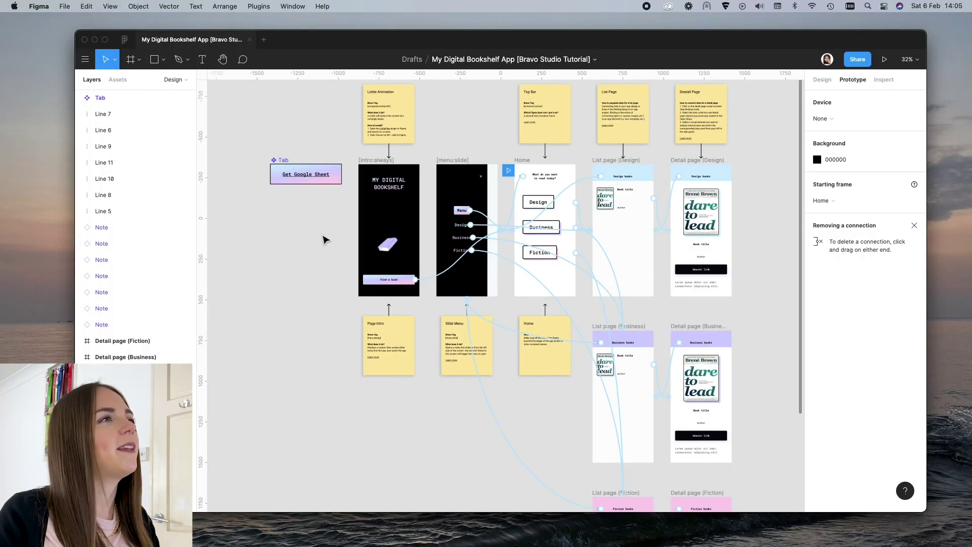
Select the Get Google Sheet link component, then bring the bravobooks spreadsheet forward
{"action": "left_click", "coordinate": [276, 174]}
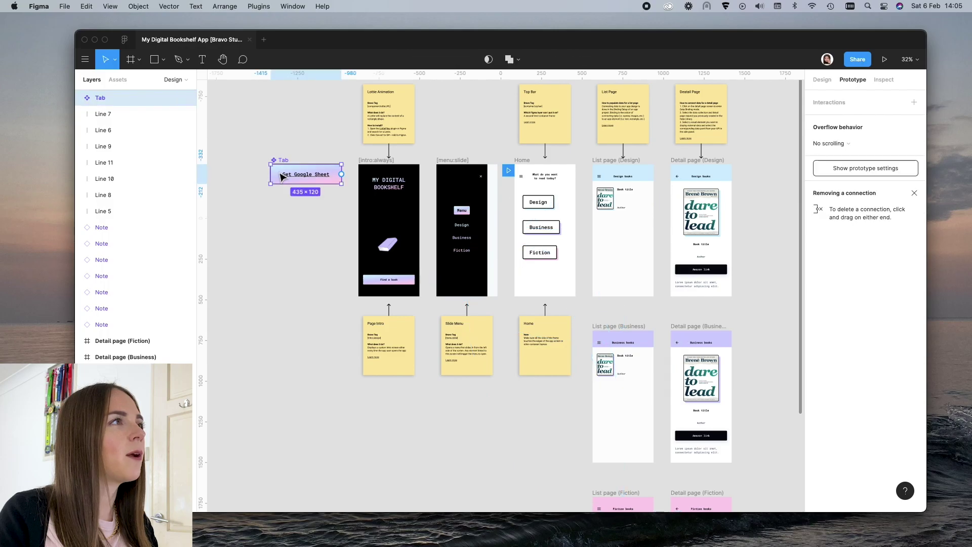
{"action": "mouse_move", "coordinate": [330, 177]}
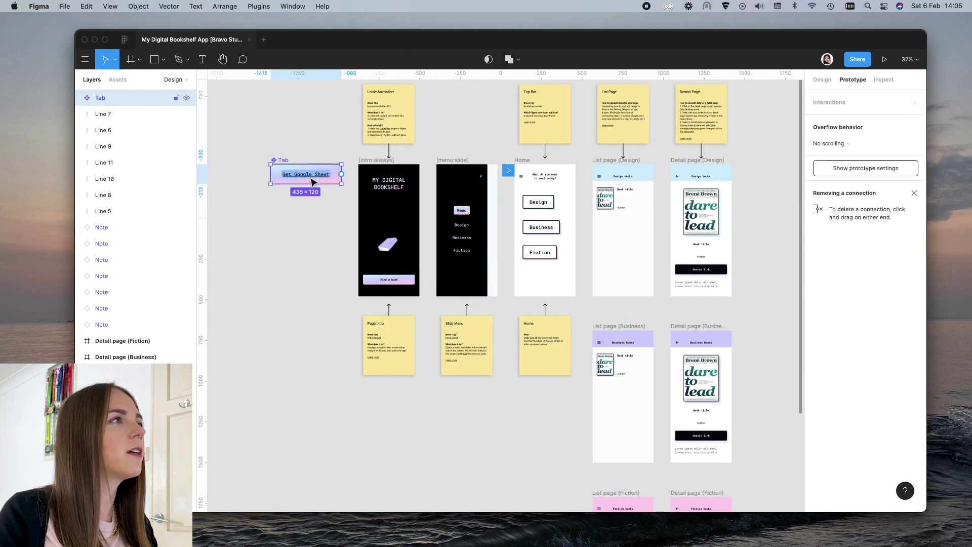
{"action": "key", "text": "ctrl+Up"}
{"action": "left_click", "coordinate": [263, 159]}
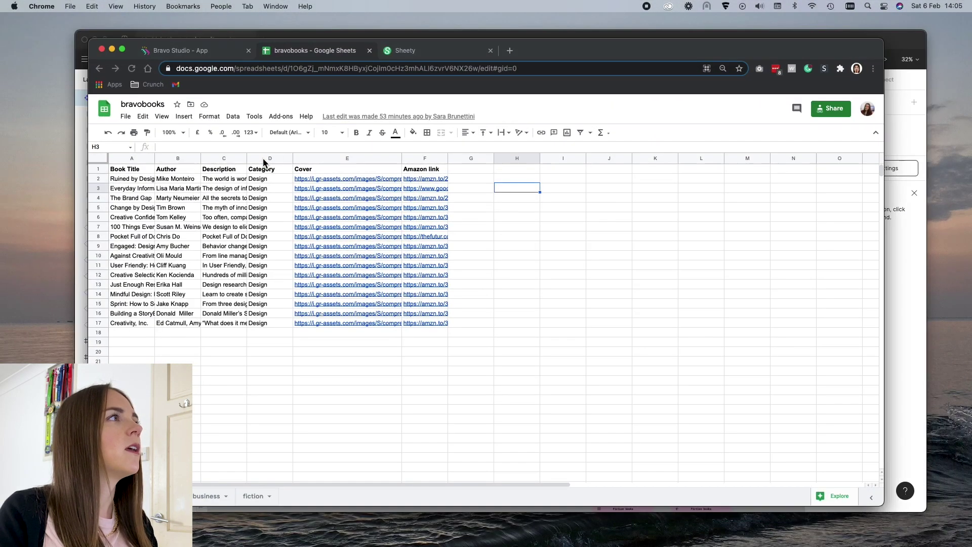
Copy the bravobooks spreadsheet link with anyone-with-the-link edit access
{"action": "left_click", "coordinate": [831, 108]}
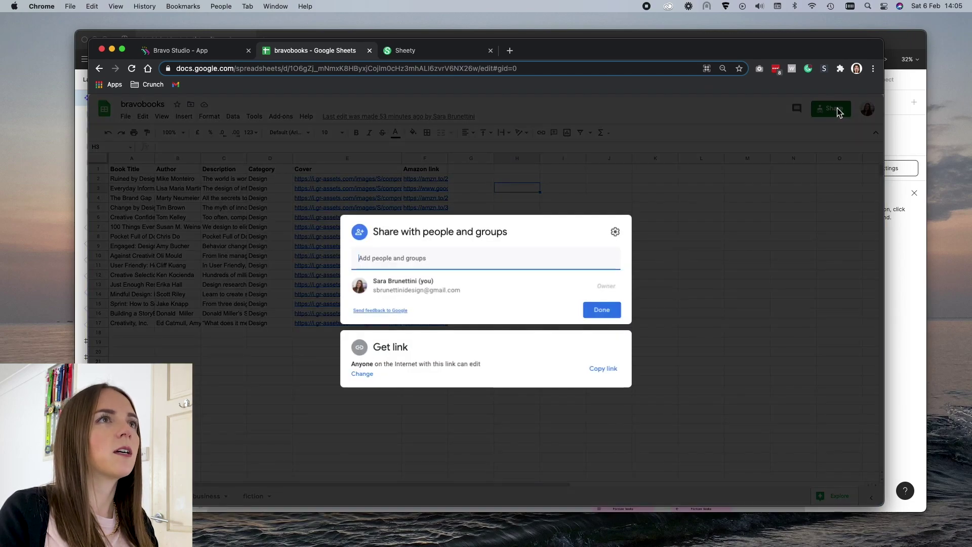
{"action": "left_click", "coordinate": [362, 375]}
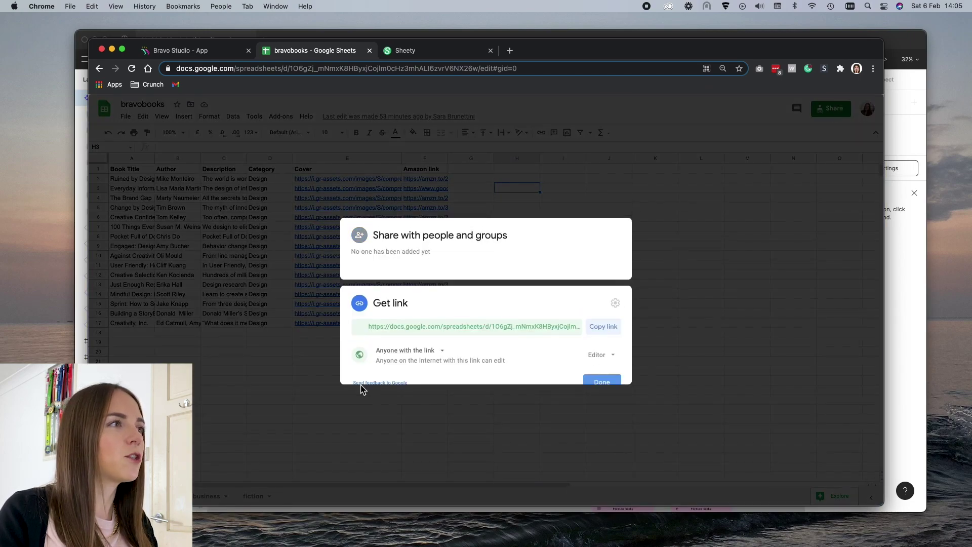
{"action": "left_click", "coordinate": [601, 322]}
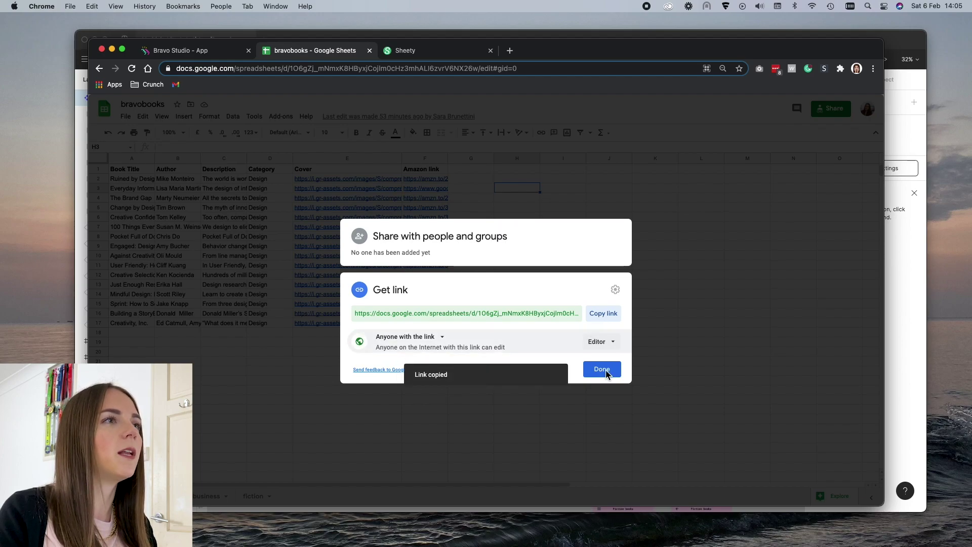
{"action": "left_click", "coordinate": [602, 370]}
Create the bravobooks Sheety project from the pasted Google Sheet link
{"action": "left_click", "coordinate": [446, 57]}
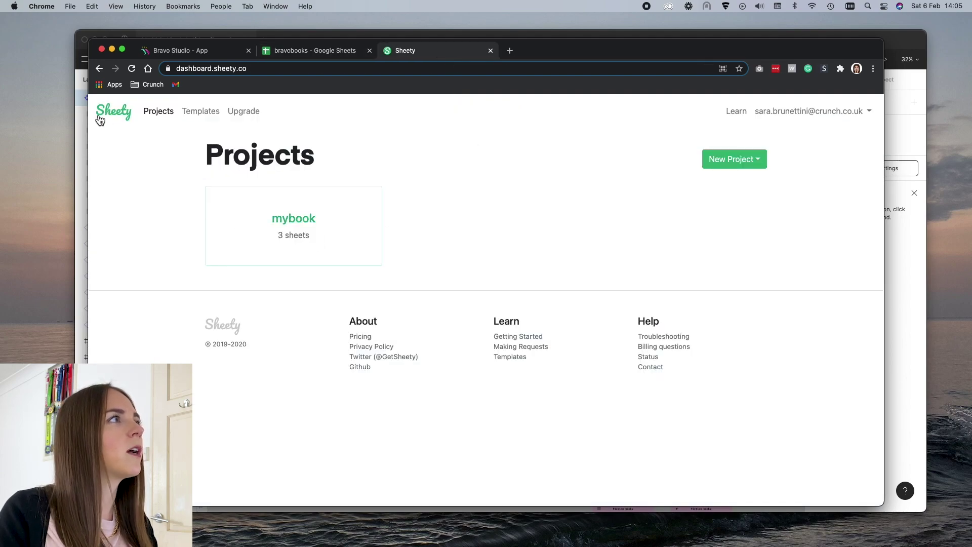
{"action": "left_click", "coordinate": [127, 120]}
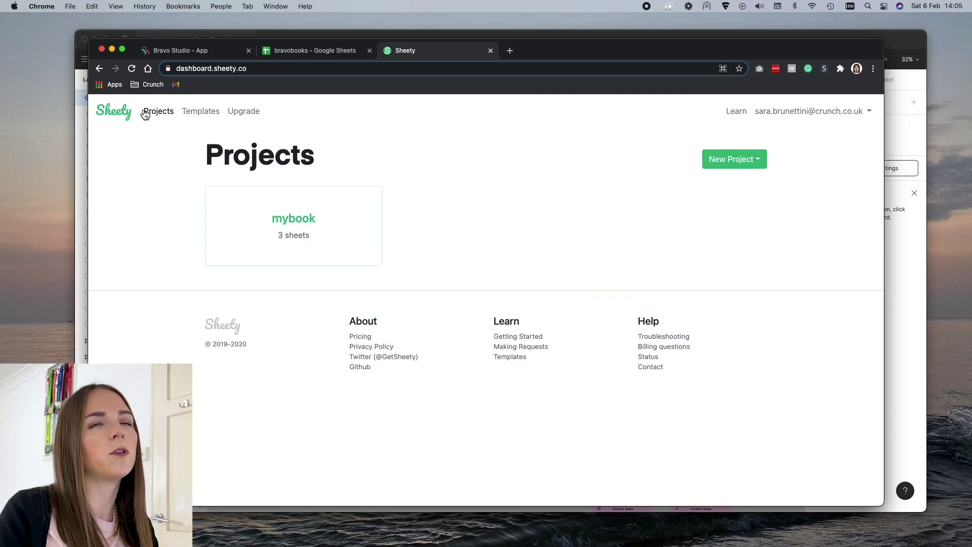
{"action": "left_click", "coordinate": [722, 161]}
{"action": "left_click", "coordinate": [742, 184]}
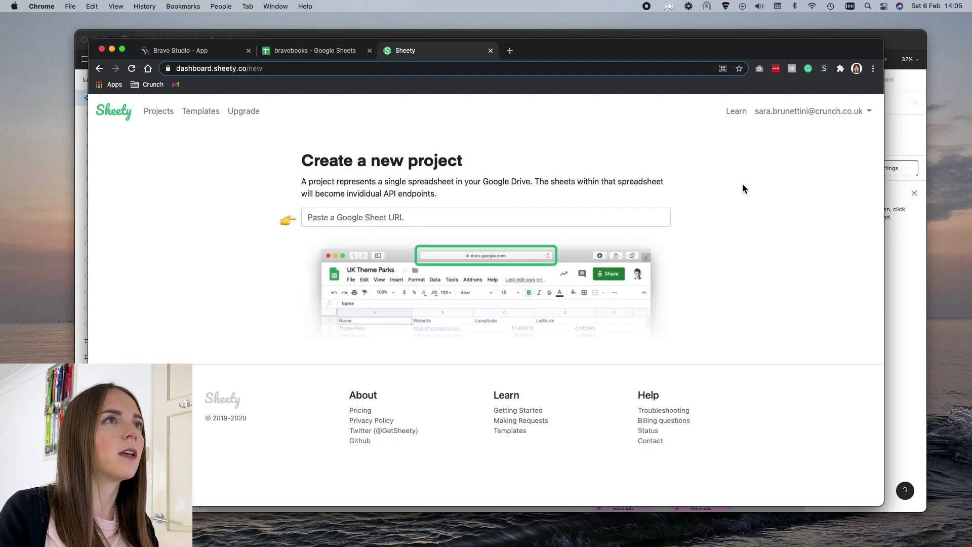
{"action": "left_click", "coordinate": [476, 217]}
{"action": "key", "text": "super+v"}
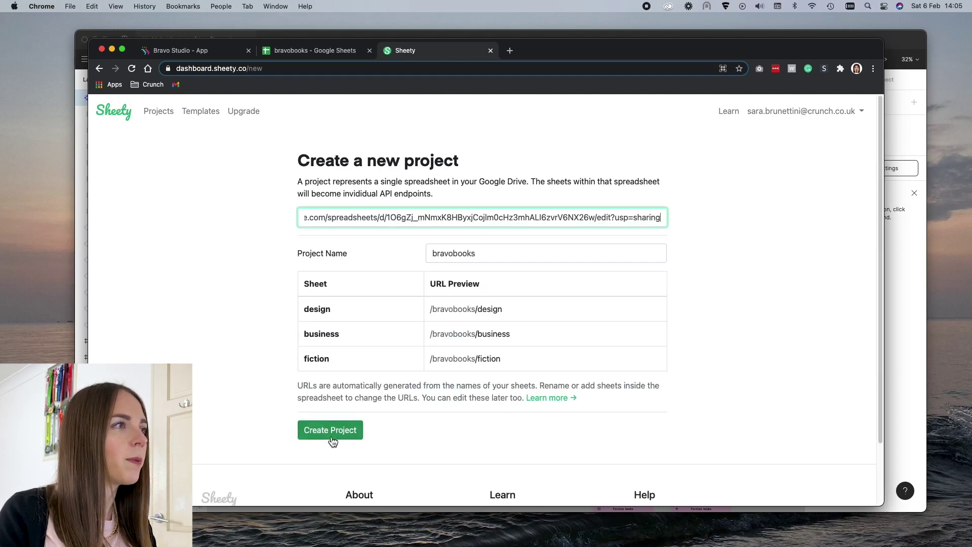
{"action": "left_click", "coordinate": [344, 436]}
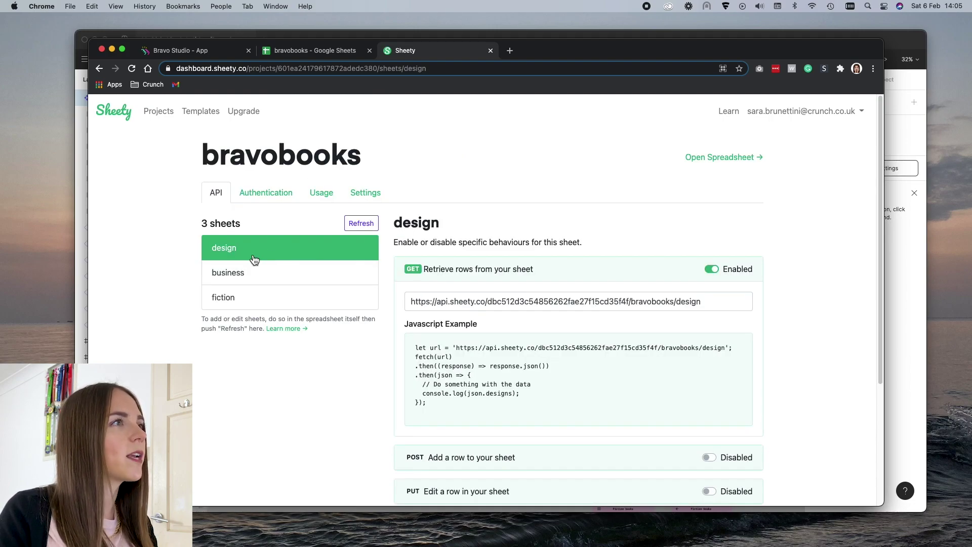
Browse the design, business and fiction endpoints and copy the design GET URL
{"action": "left_click", "coordinate": [298, 276]}
{"action": "left_click", "coordinate": [299, 253]}
{"action": "left_click", "coordinate": [284, 276]}
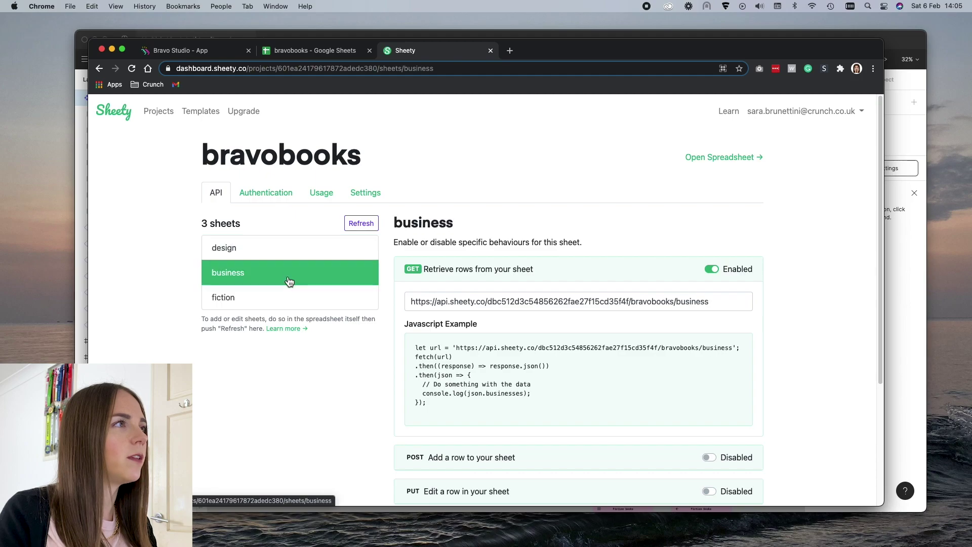
{"action": "left_click", "coordinate": [284, 250]}
{"action": "left_click", "coordinate": [289, 276]}
{"action": "left_click", "coordinate": [298, 297]}
{"action": "left_click", "coordinate": [297, 248]}
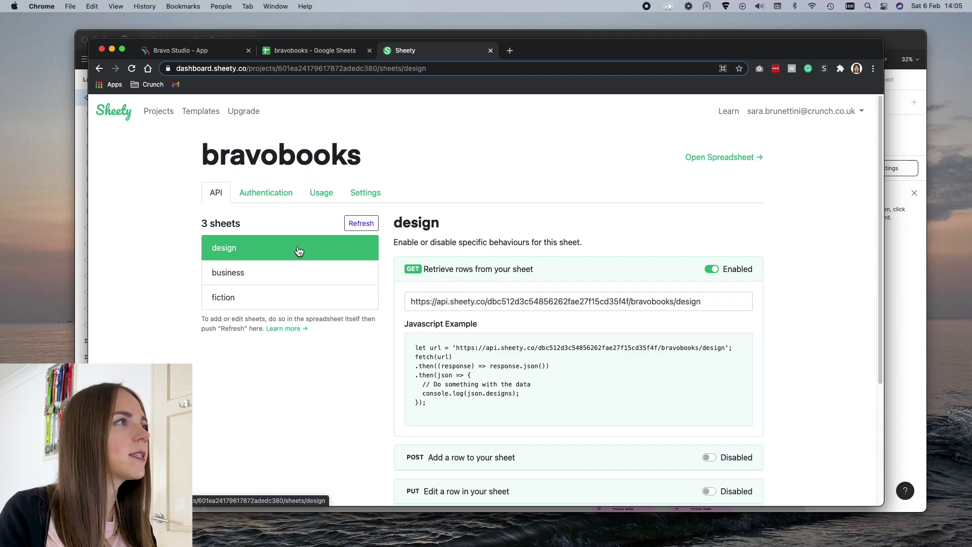
{"action": "left_click", "coordinate": [297, 273]}
{"action": "left_click", "coordinate": [297, 299]}
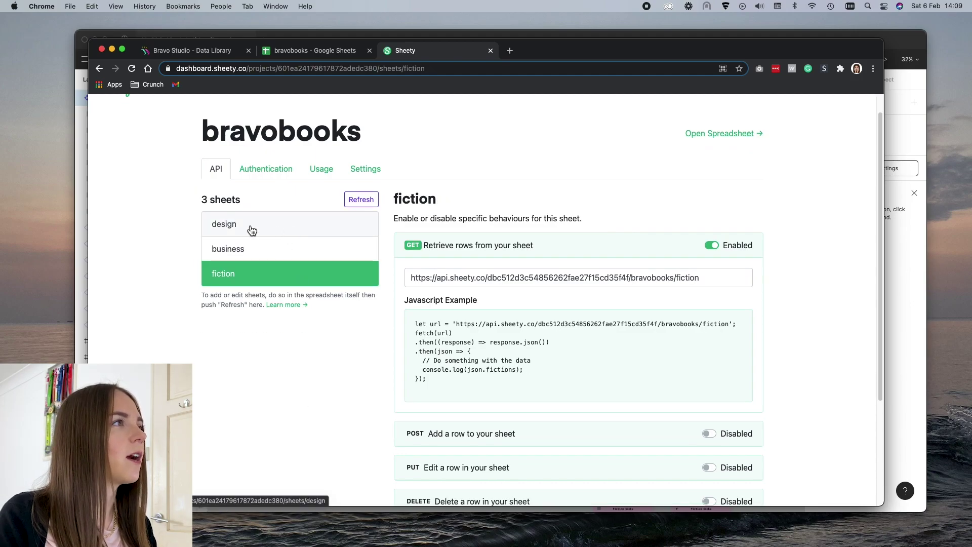
{"action": "left_click", "coordinate": [226, 229]}
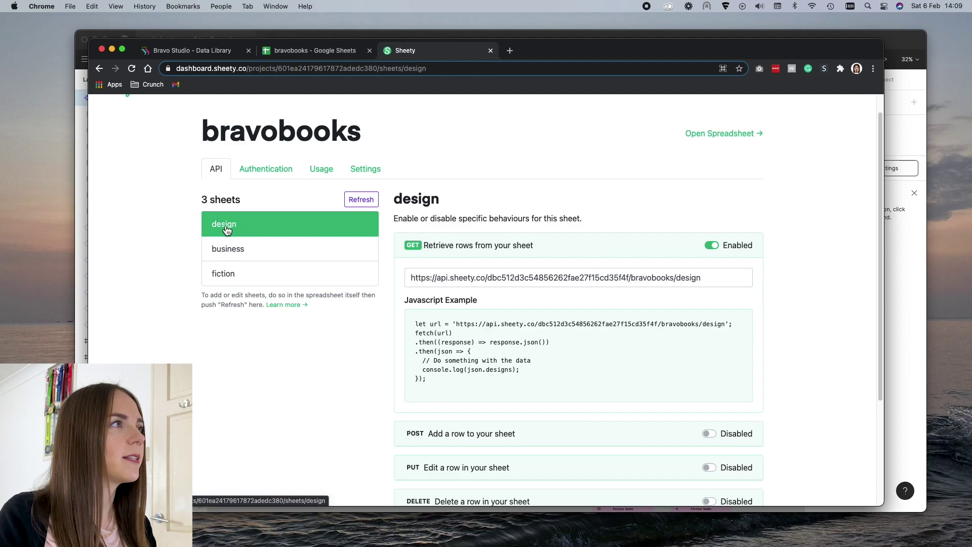
{"action": "triple_click", "coordinate": [474, 276]}
{"action": "key", "text": "super+c"}
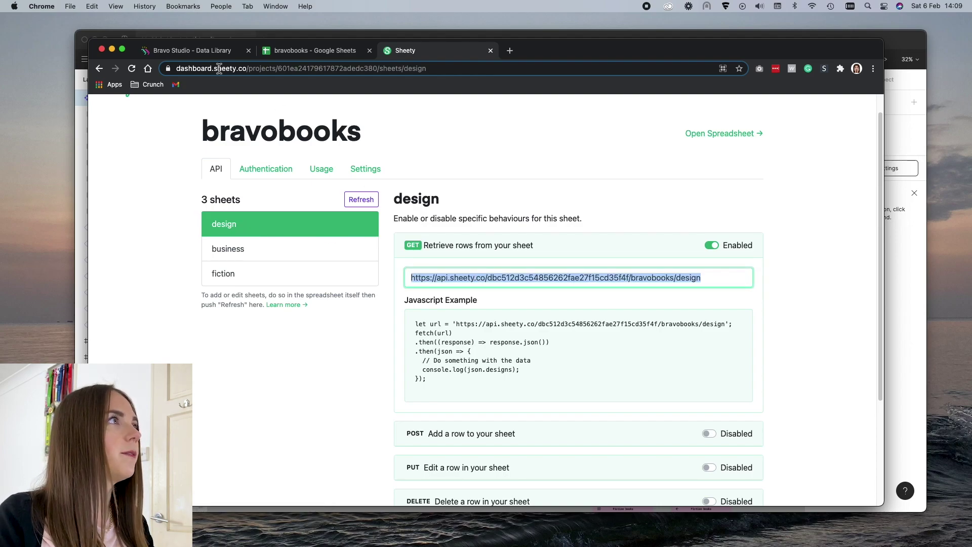
{"action": "left_click", "coordinate": [209, 52]}
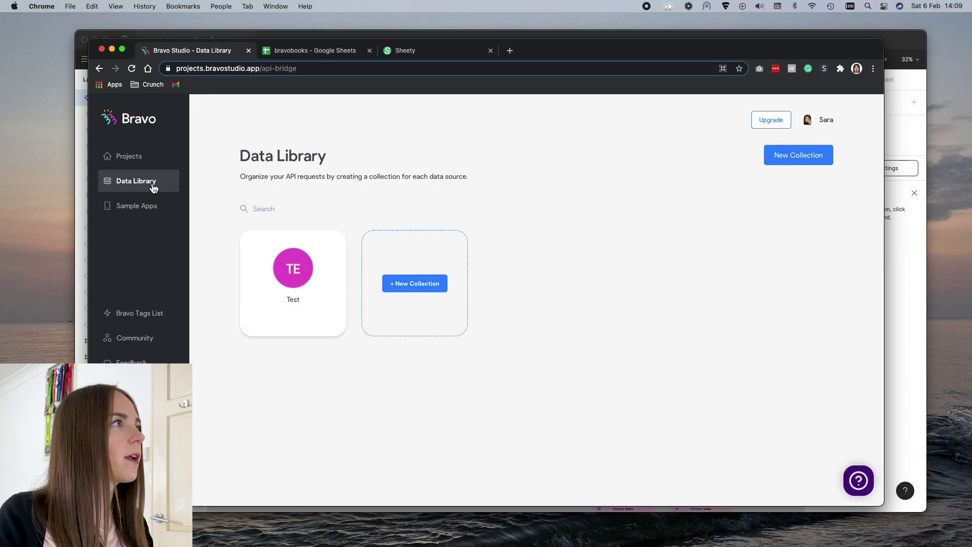
Create a custom API data collection named bravobooks
{"action": "left_click", "coordinate": [408, 284]}
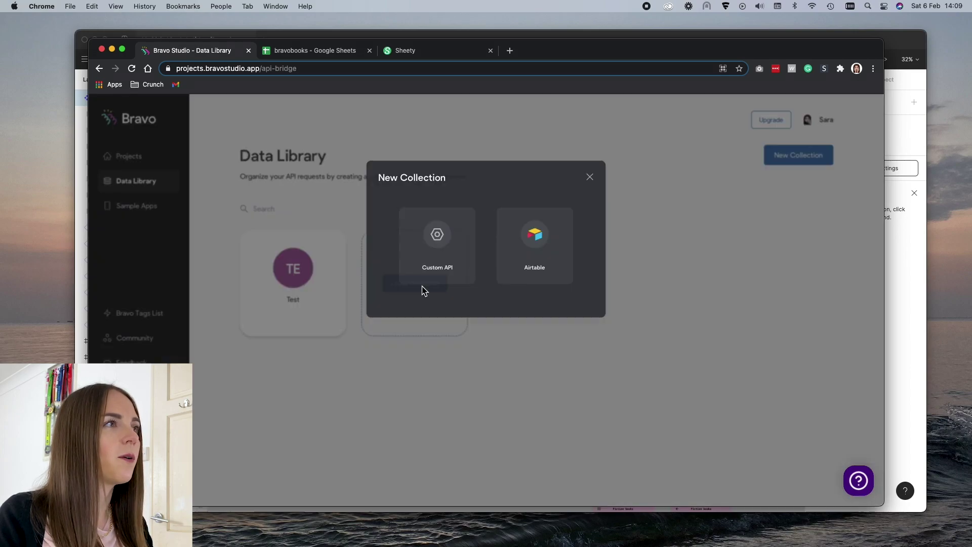
{"action": "left_click", "coordinate": [433, 258]}
{"action": "double_click", "coordinate": [475, 208]}
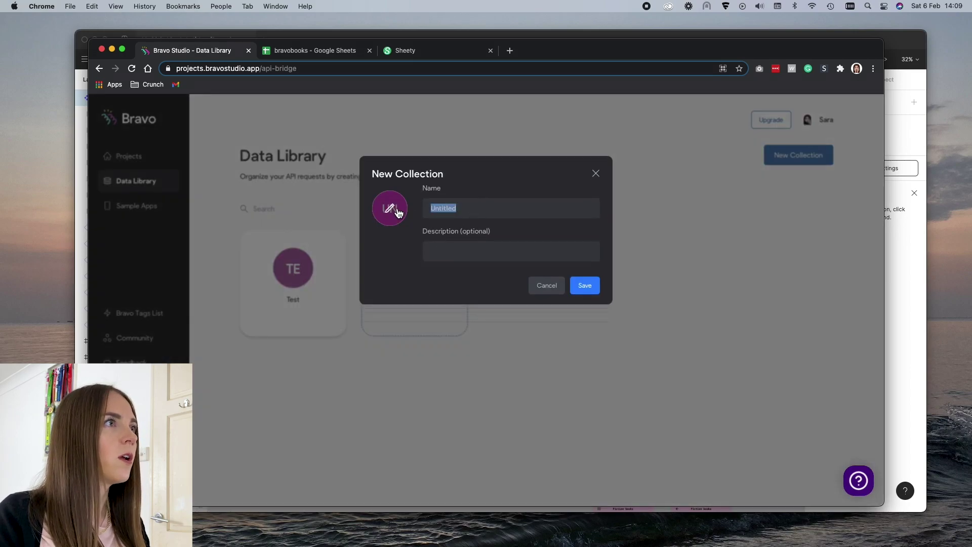
{"action": "type", "text": "bravobooks"}
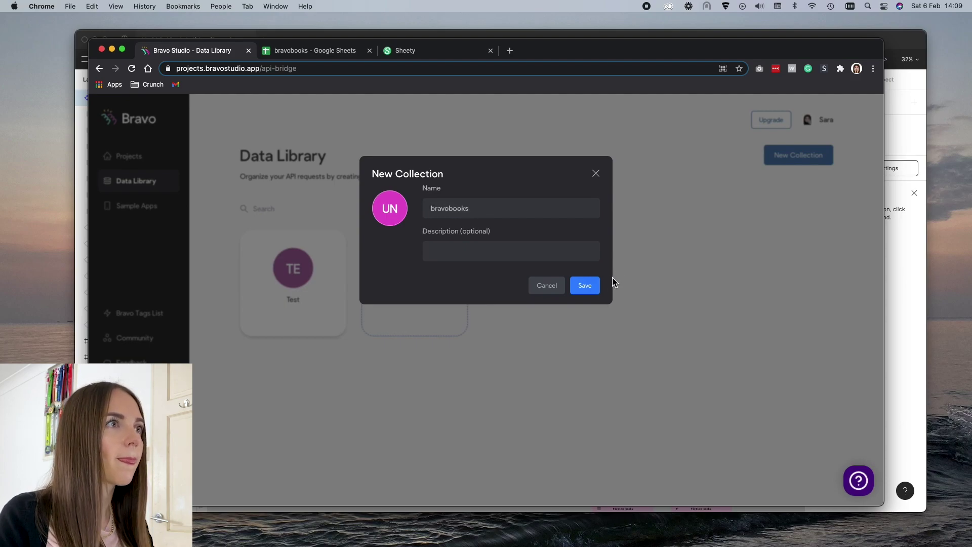
{"action": "left_click", "coordinate": [584, 285]}
Paste the Sheety design endpoint as the request URL and rename it List design
{"action": "left_click_drag", "start_coordinate": [569, 290], "coordinate": [503, 284]}
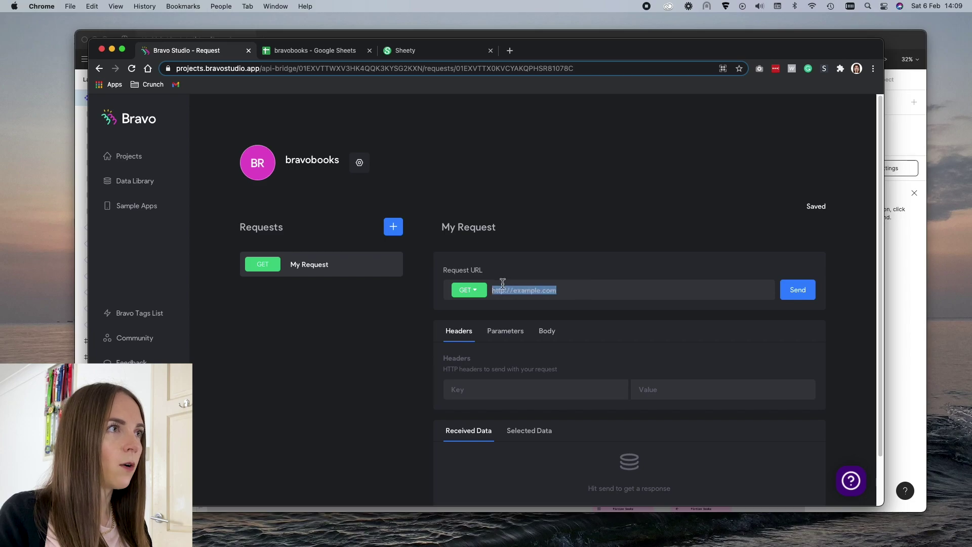
{"action": "key", "text": "super+v"}
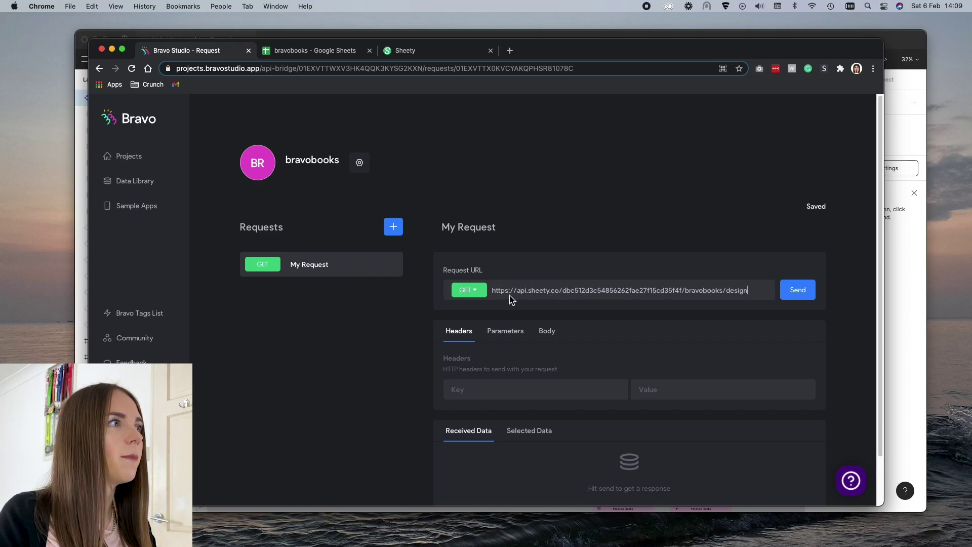
{"action": "left_click", "coordinate": [450, 223]}
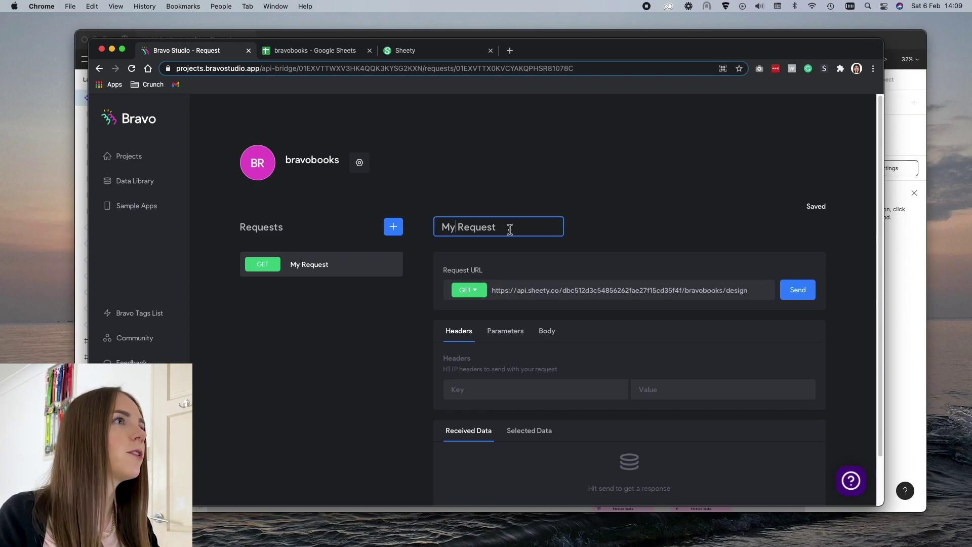
{"action": "left_click_drag", "start_coordinate": [510, 230], "coordinate": [454, 227]}
{"action": "type", "text": "List design"}
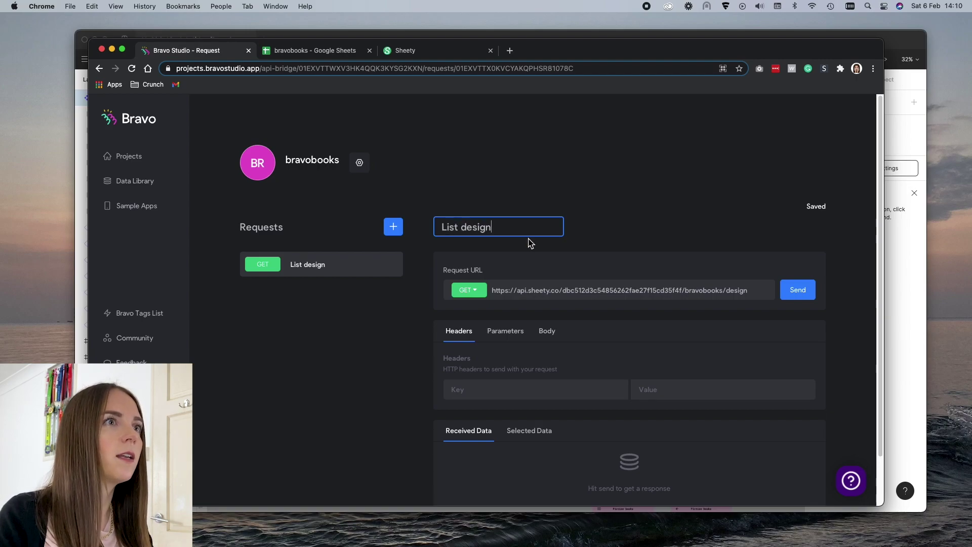
{"action": "scroll", "coordinate": [530, 243], "scroll_direction": "down", "scroll_amount": 1}
Send the List design request and inspect the Figma book item and cover image
{"action": "left_click", "coordinate": [787, 272]}
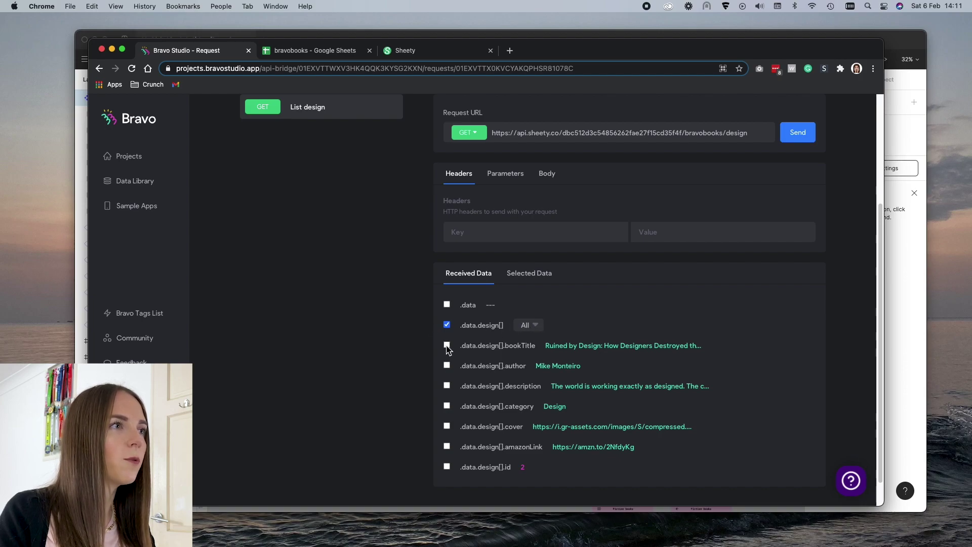
{"action": "left_click", "coordinate": [80, 288]}
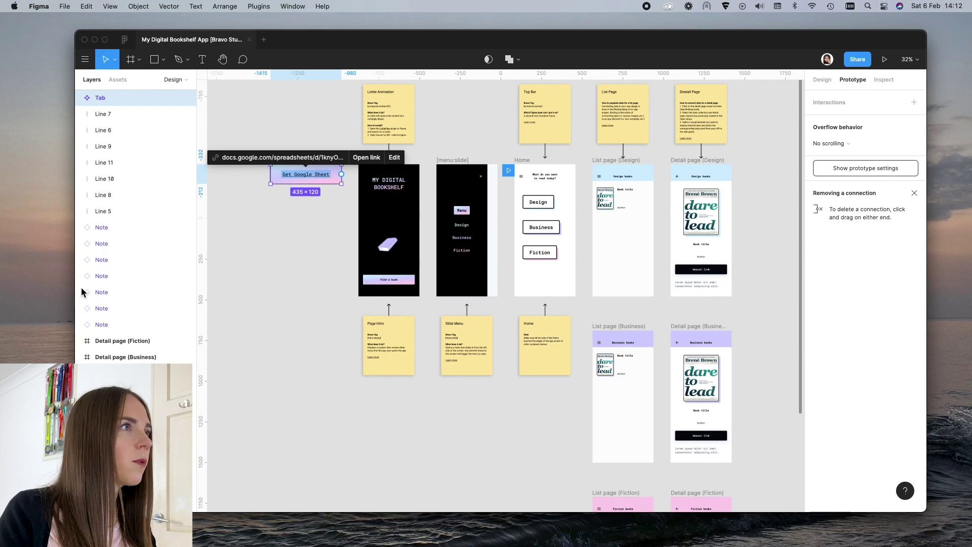
{"action": "left_click", "coordinate": [624, 196]}
{"action": "left_click", "coordinate": [625, 197]}
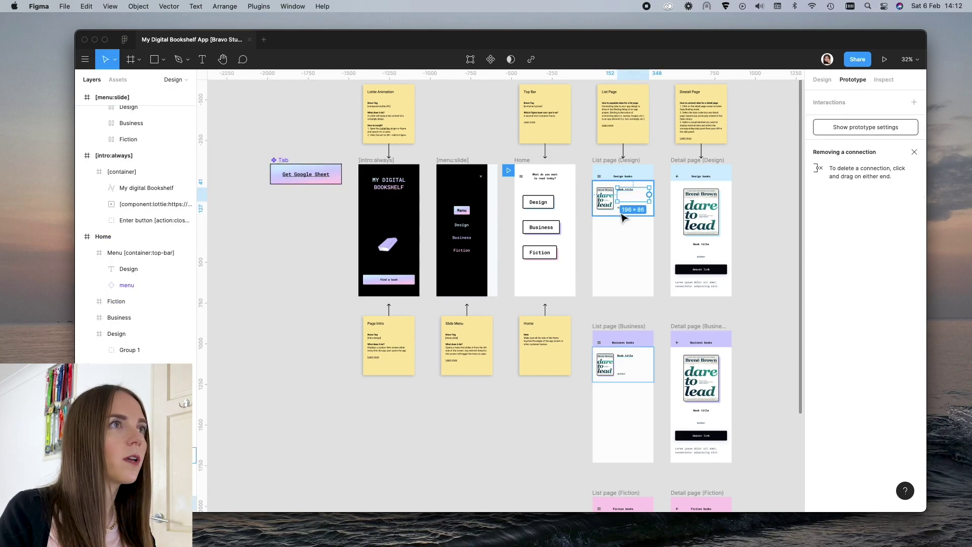
{"action": "left_click", "coordinate": [609, 201]}
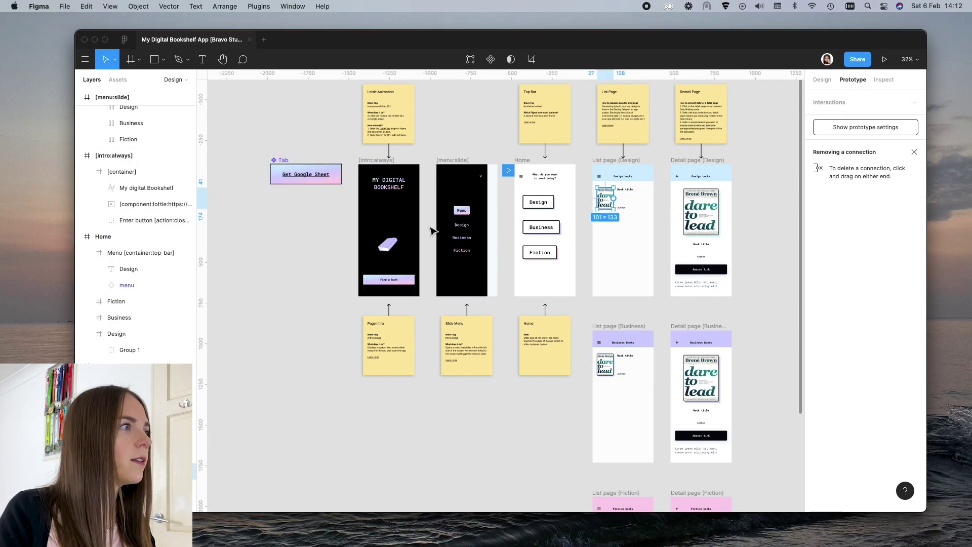
{"action": "key", "text": "ctrl+Up"}
{"action": "left_click", "coordinate": [352, 233]}
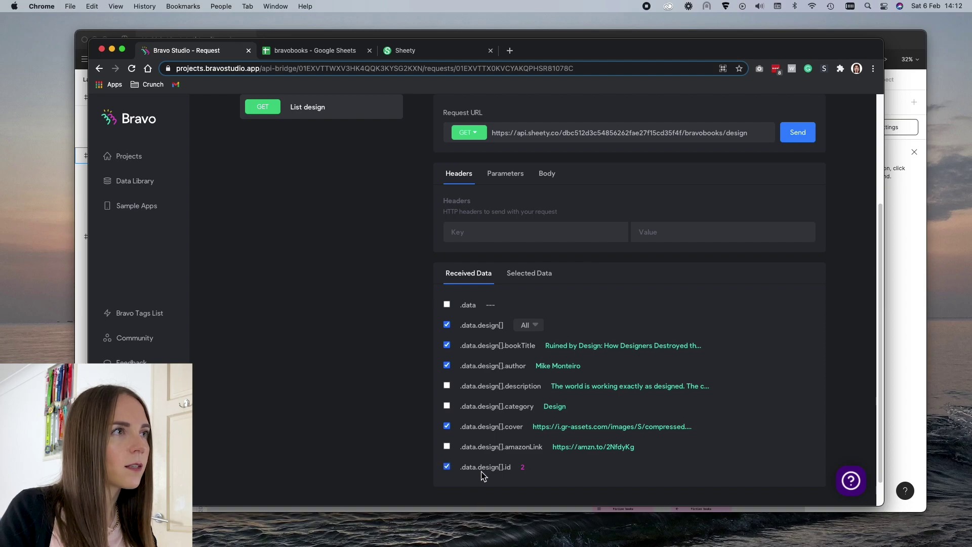
{"action": "scroll", "coordinate": [489, 233], "scroll_direction": "up", "scroll_amount": 3}
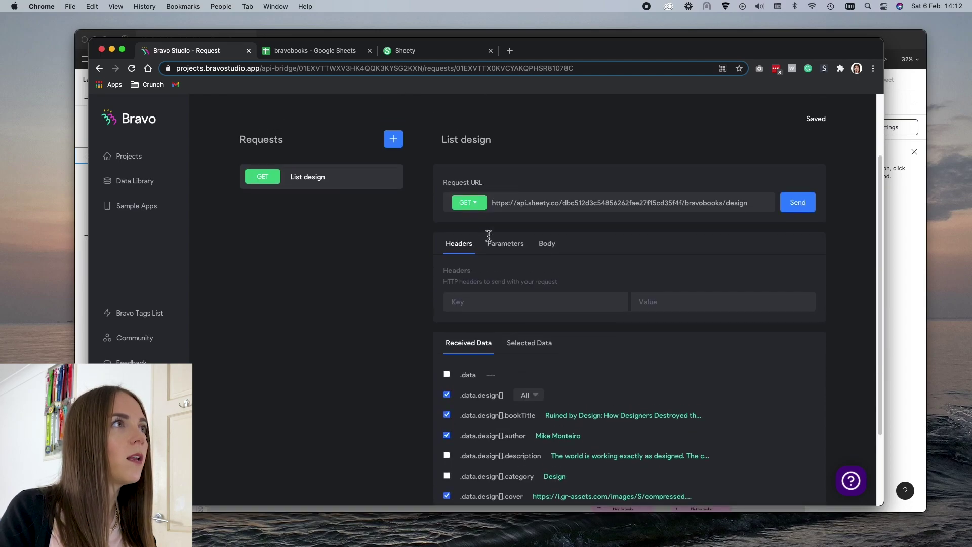
Add a new request to bravobooks and check the Figma detail page
{"action": "left_click", "coordinate": [397, 139]}
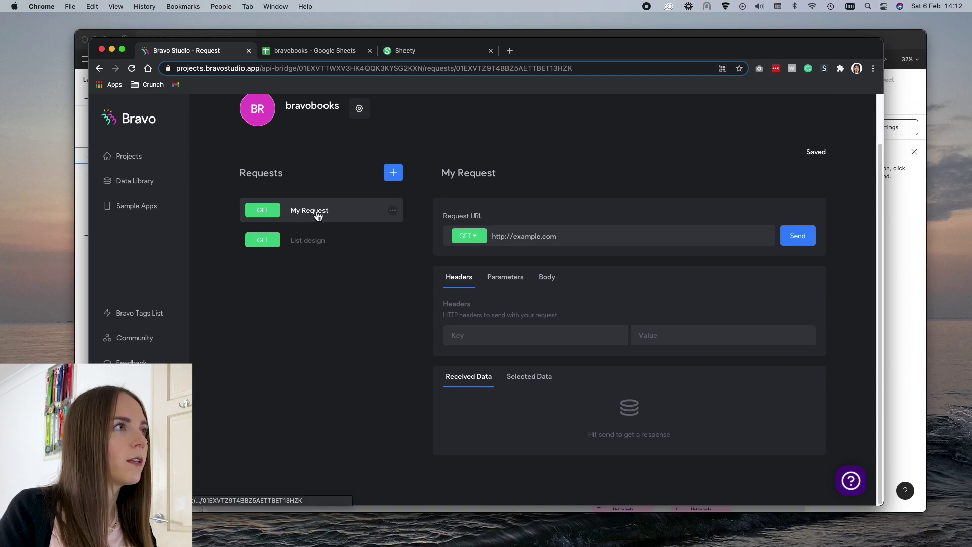
{"action": "left_click", "coordinate": [480, 173]}
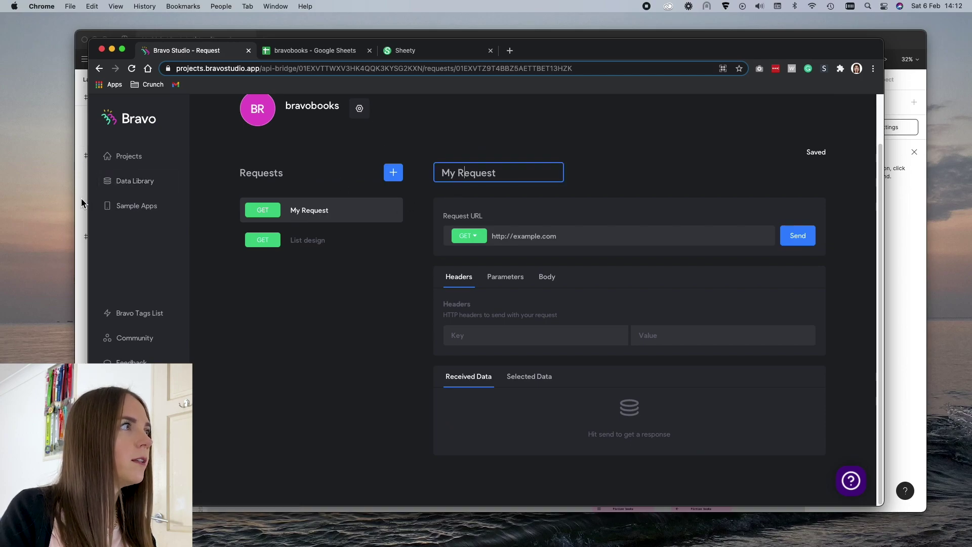
{"action": "left_click", "coordinate": [81, 200]}
{"action": "left_click", "coordinate": [753, 195]}
{"action": "scroll", "coordinate": [722, 198], "scroll_direction": "right", "scroll_amount": 4}
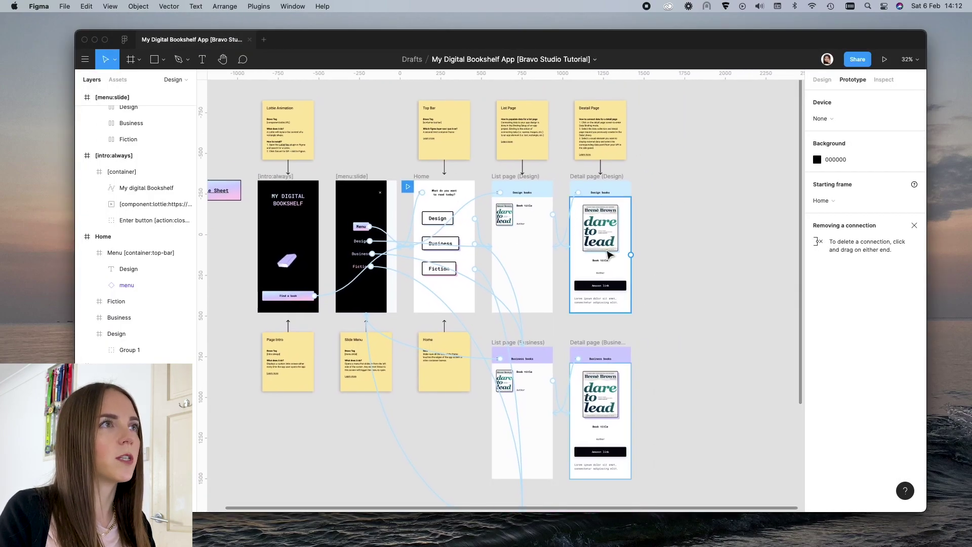
{"action": "key", "text": "ctrl+Up"}
{"action": "left_click", "coordinate": [319, 159]}
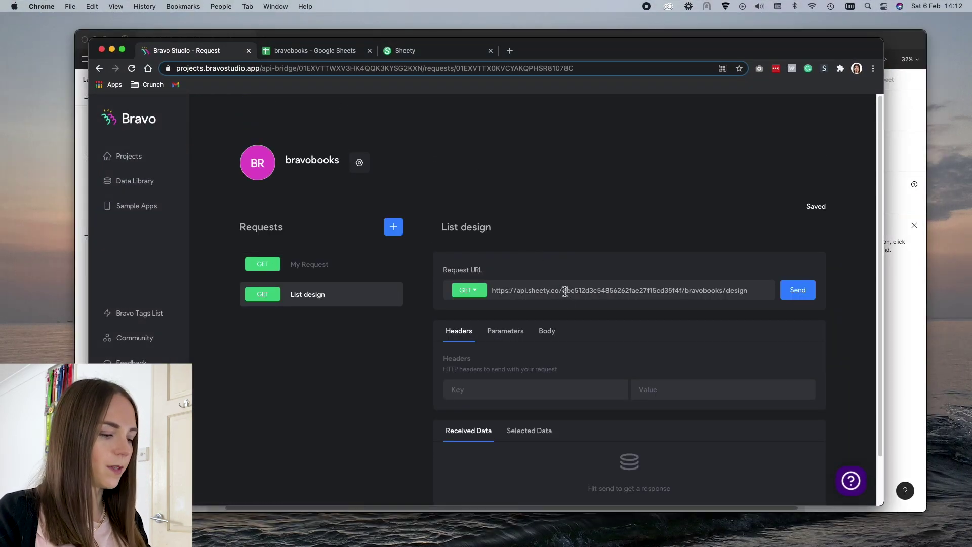
Paste the Sheety design URL, title the request Detail design, and append /${id}
{"action": "left_click", "coordinate": [566, 293]}
{"action": "left_click", "coordinate": [311, 263]}
{"action": "left_click", "coordinate": [531, 291]}
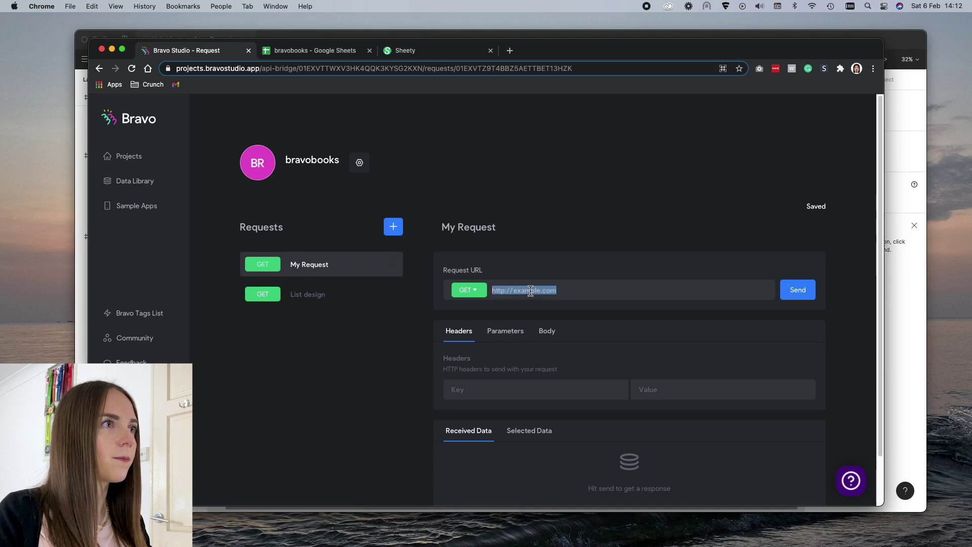
{"action": "key", "text": "super+v"}
{"action": "left_click", "coordinate": [467, 226]}
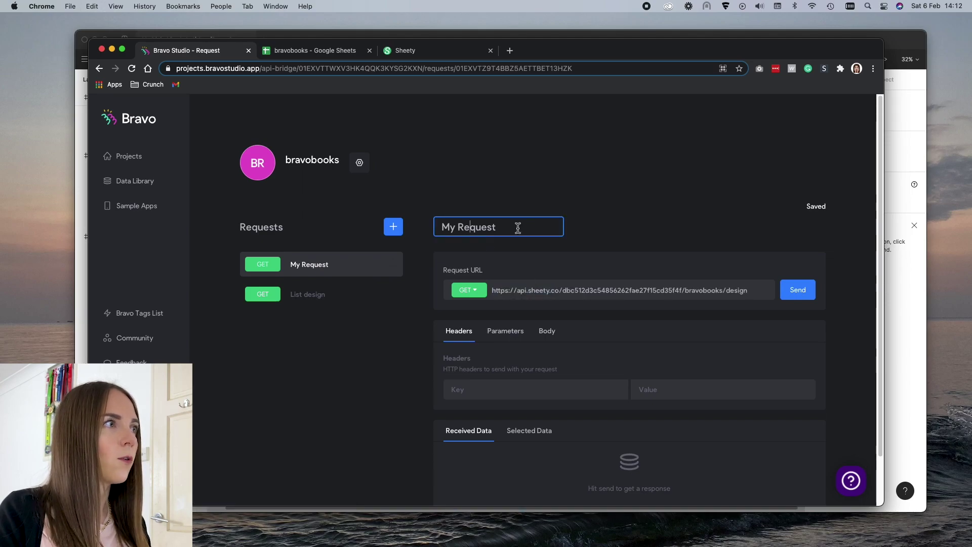
{"action": "left_click_drag", "start_coordinate": [517, 228], "coordinate": [437, 229]}
{"action": "type", "text": "Deati"}
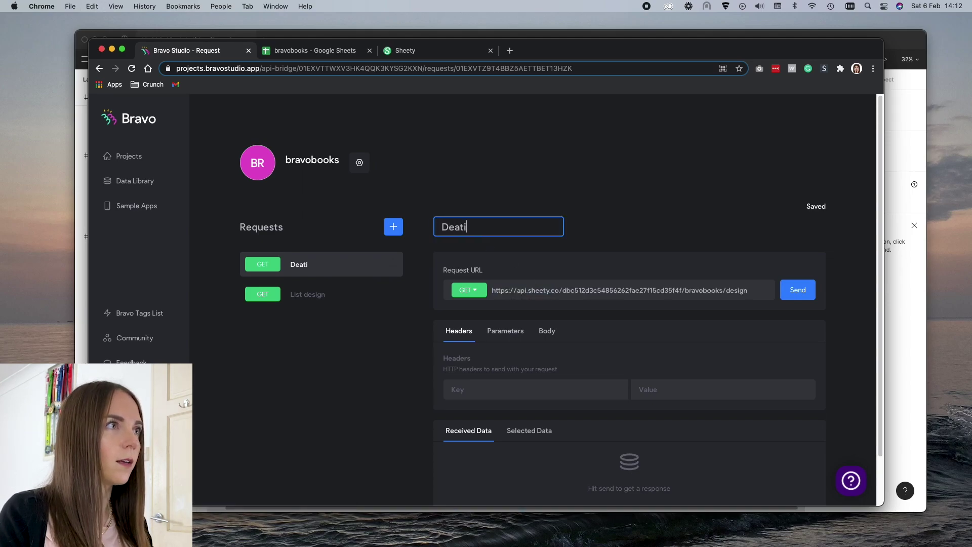
{"action": "key", "text": "BackSpace"}
{"action": "key", "text": "BackSpace"}
{"action": "key", "text": "BackSpace"}
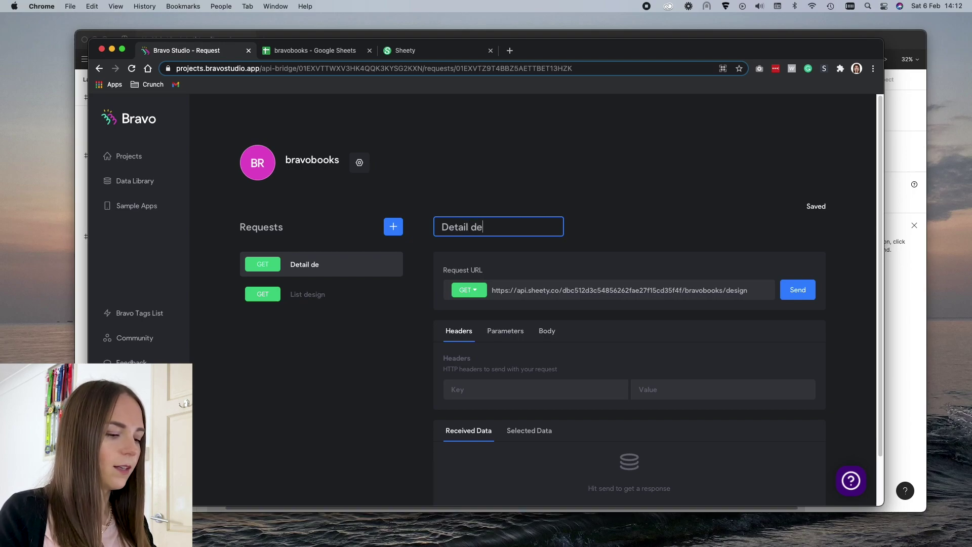
{"action": "left_click", "coordinate": [760, 288]}
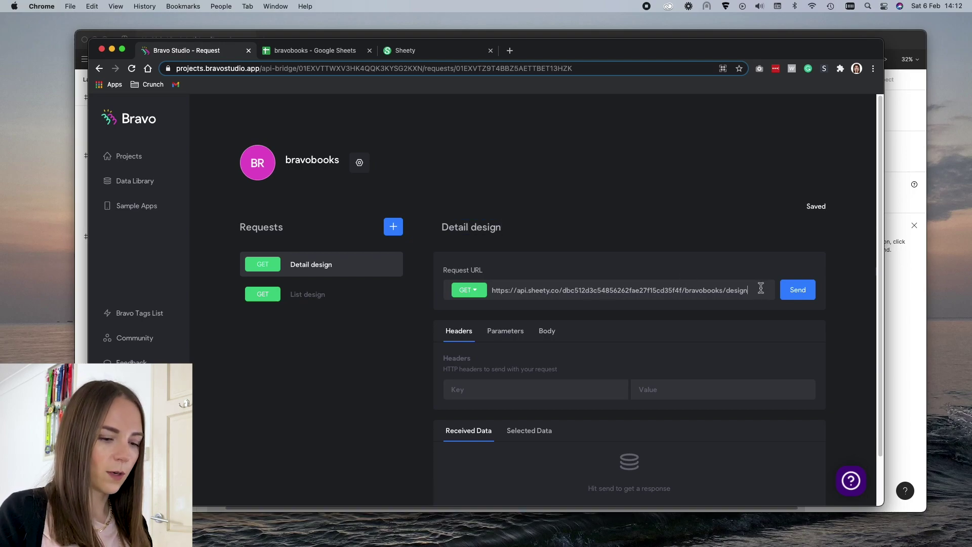
{"action": "type", "text": "${id}"}
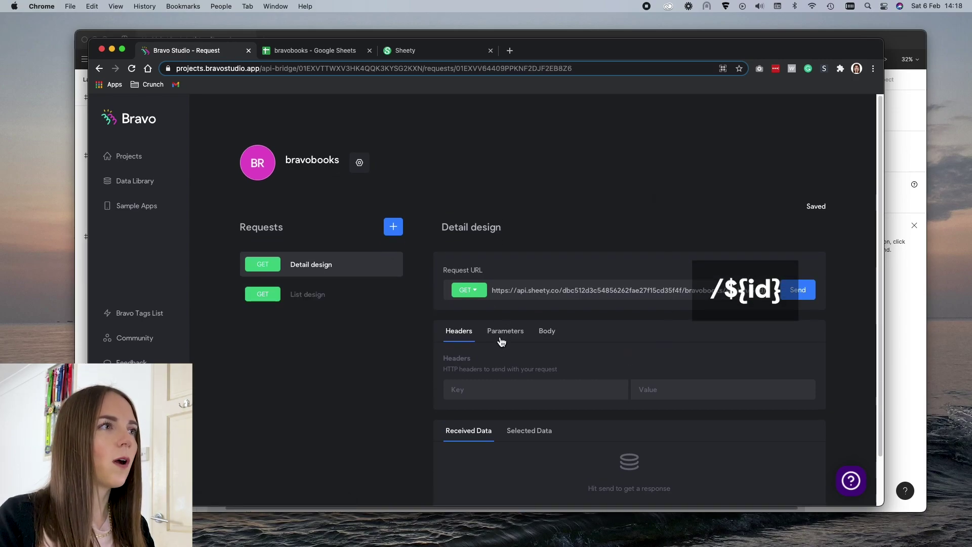
Add a test parameter with key id and value 2
{"action": "left_click", "coordinate": [502, 339]}
{"action": "left_click", "coordinate": [495, 389]}
{"action": "type", "text": "i"}
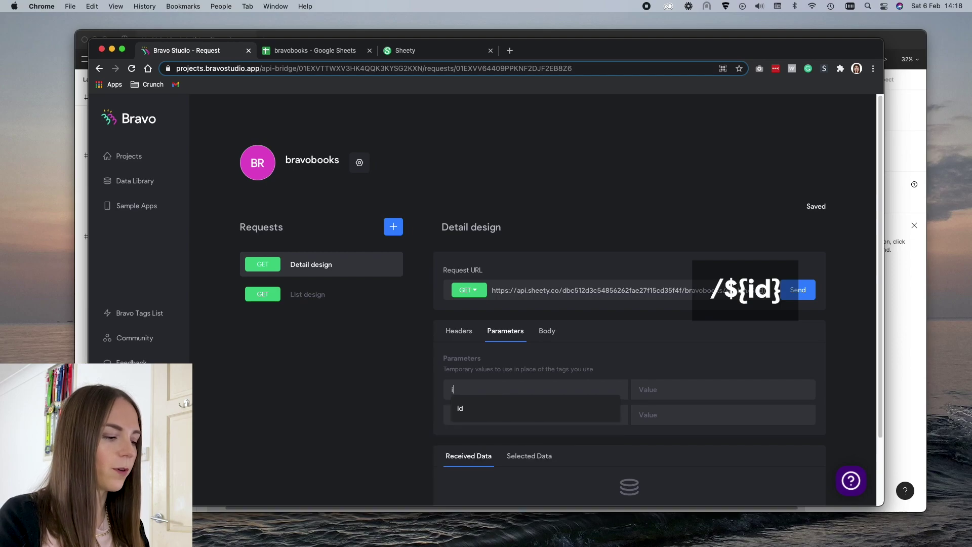
{"action": "type", "text": "d"}
{"action": "key", "text": "Tab"}
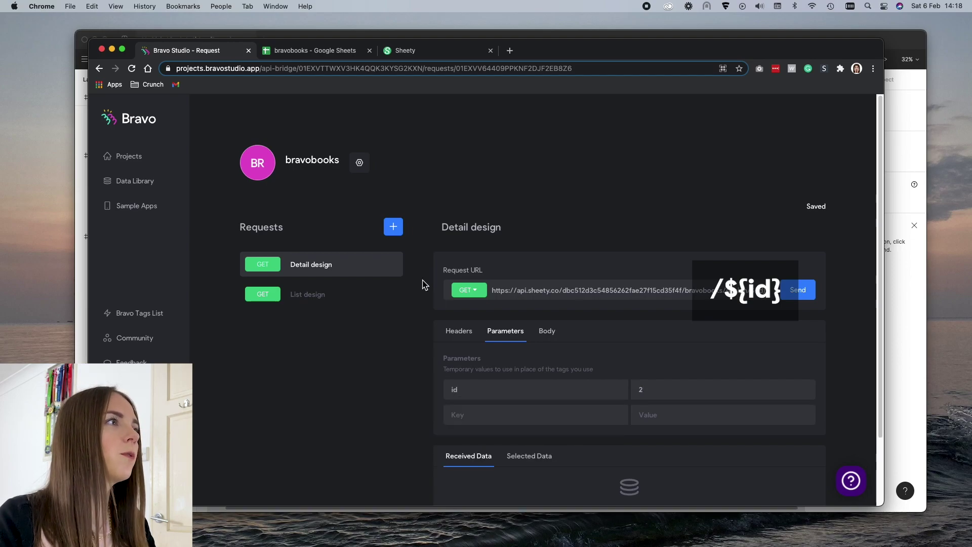
{"action": "left_click", "coordinate": [351, 297]}
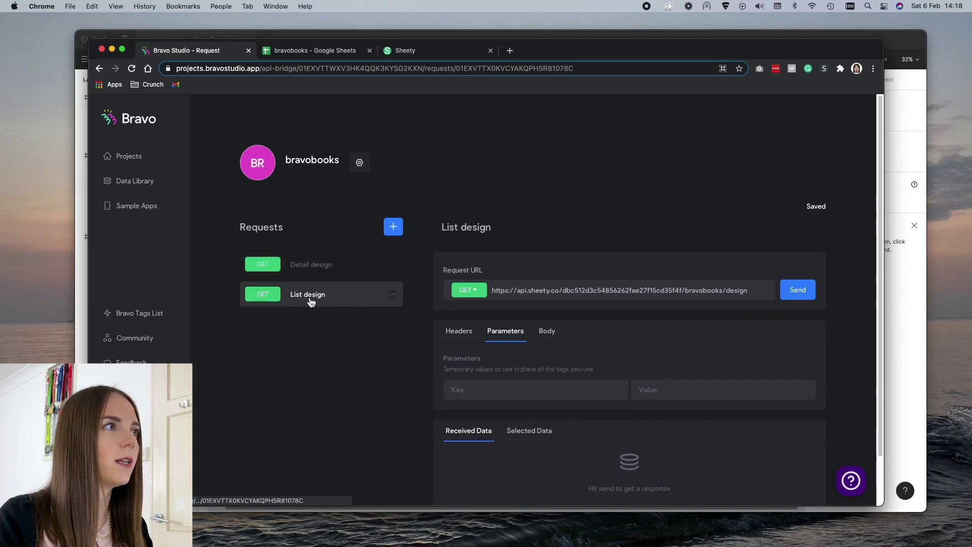
Check List design's selected field names (id, Design Cover, Author, Book Title), then reopen Detail design
{"action": "scroll", "coordinate": [421, 364], "scroll_direction": "down", "scroll_amount": 1}
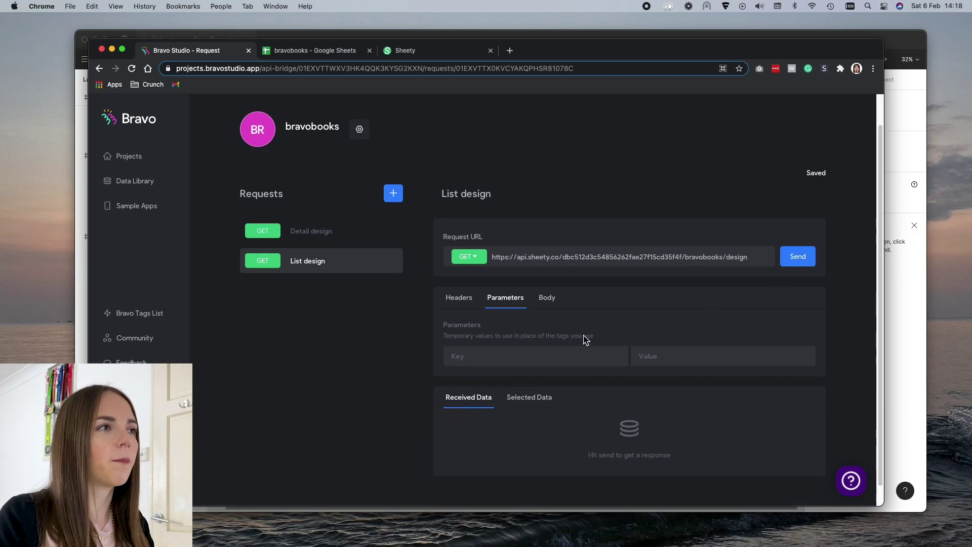
{"action": "scroll", "coordinate": [517, 314], "scroll_direction": "down", "scroll_amount": 2}
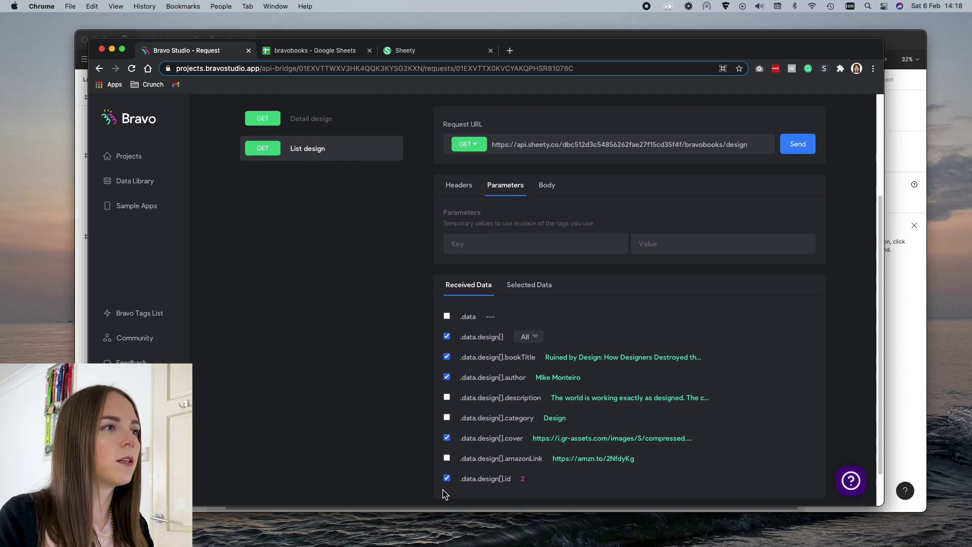
{"action": "left_click", "coordinate": [527, 286]}
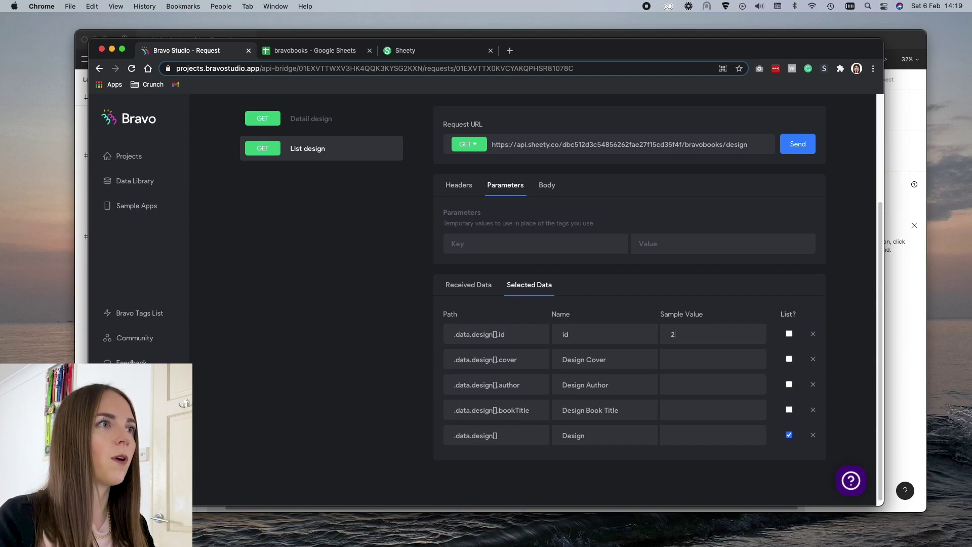
{"action": "scroll", "coordinate": [309, 208], "scroll_direction": "up", "scroll_amount": 2}
{"action": "left_click", "coordinate": [313, 145]}
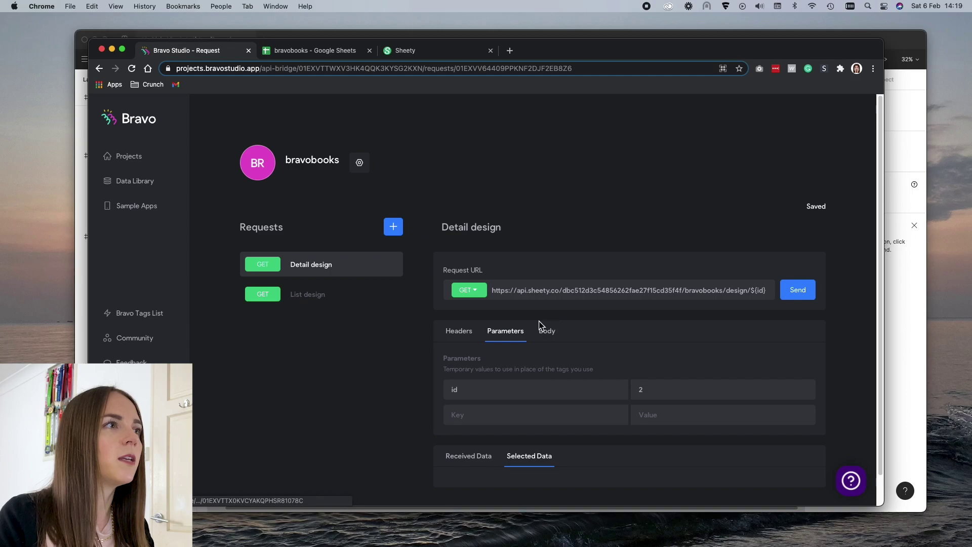
Review the Detail design request's headers and received data, then check the Selected Data table of book fields
{"action": "left_click", "coordinate": [467, 337]}
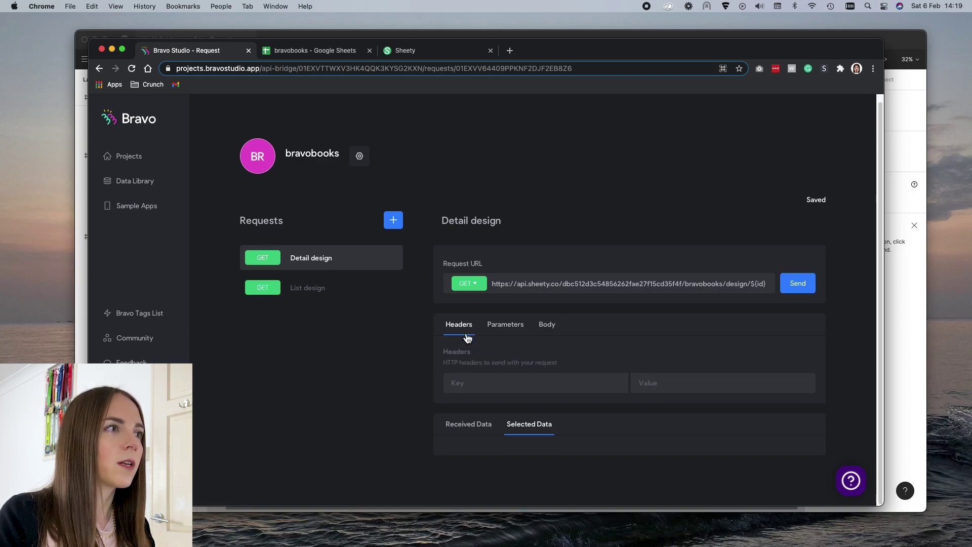
{"action": "left_click", "coordinate": [470, 427]}
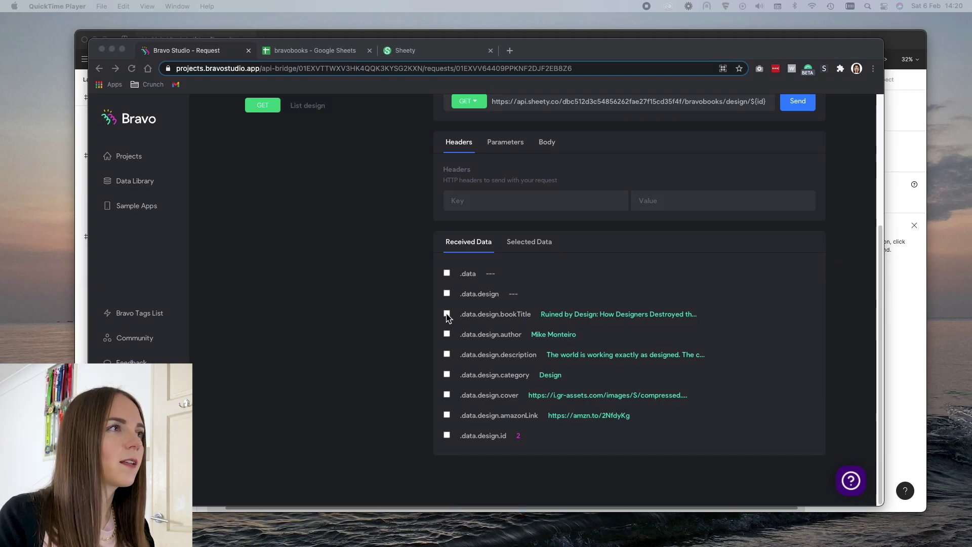
{"action": "left_click", "coordinate": [448, 317]}
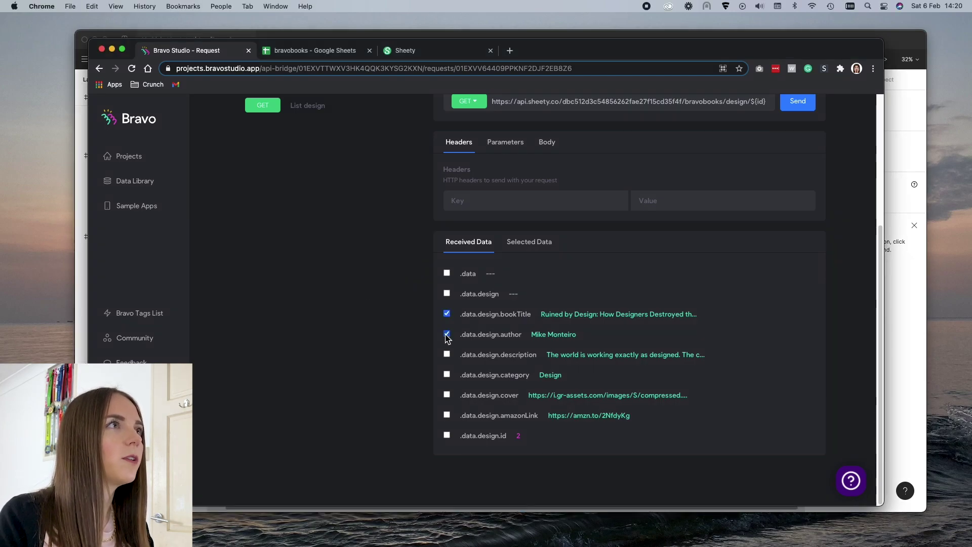
{"action": "scroll", "coordinate": [458, 322], "scroll_direction": "up", "scroll_amount": 2}
{"action": "scroll", "coordinate": [482, 329], "scroll_direction": "down", "scroll_amount": 2}
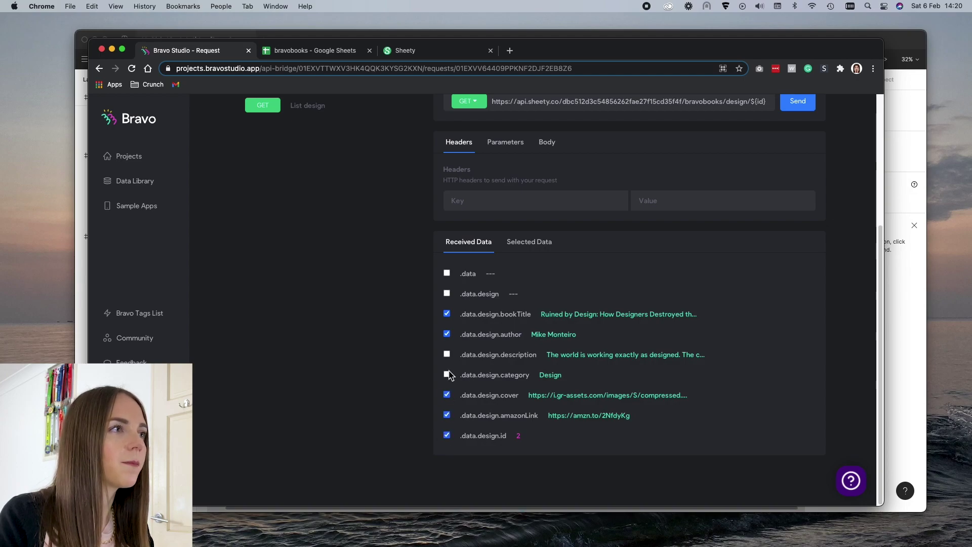
{"action": "left_click", "coordinate": [530, 244]}
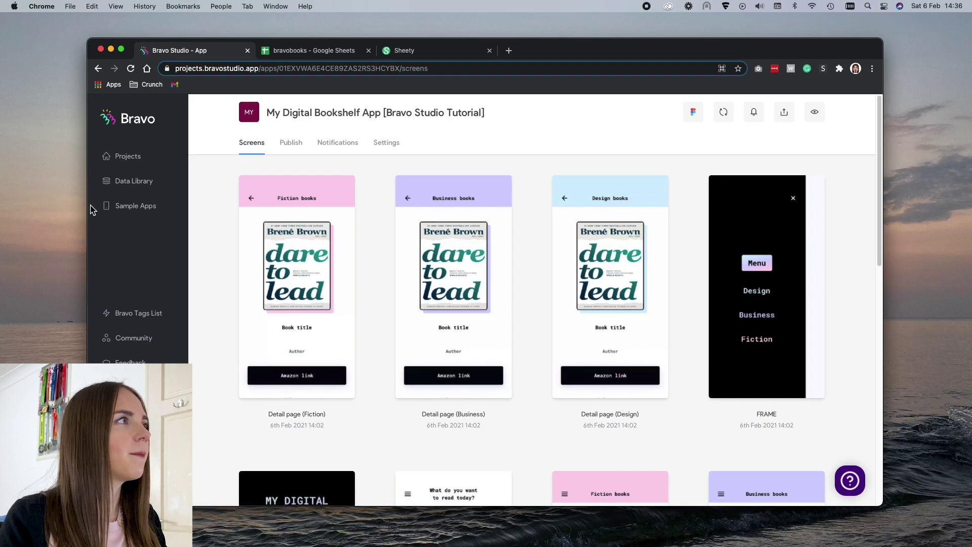
Connect List page (Design) to bravobooks GET List design and bind *List to Design
{"action": "scroll", "coordinate": [524, 260], "scroll_direction": "down", "scroll_amount": 10}
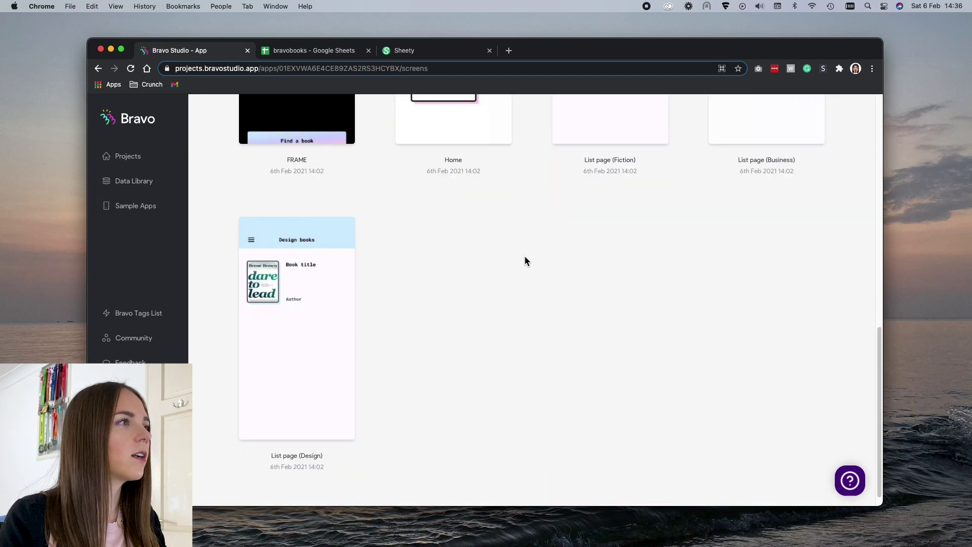
{"action": "left_click", "coordinate": [296, 318]}
{"action": "left_click", "coordinate": [632, 206]}
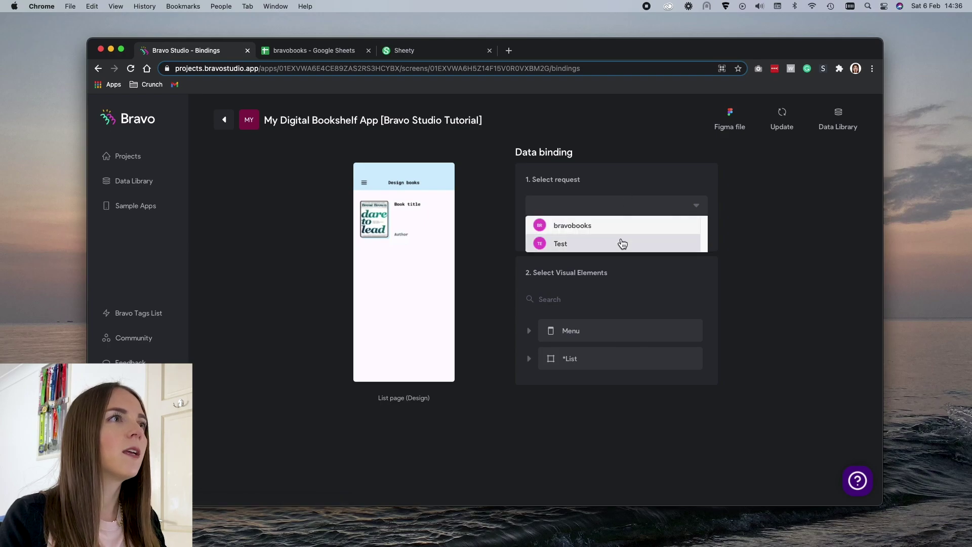
{"action": "left_click", "coordinate": [574, 225]}
{"action": "left_click", "coordinate": [582, 237]}
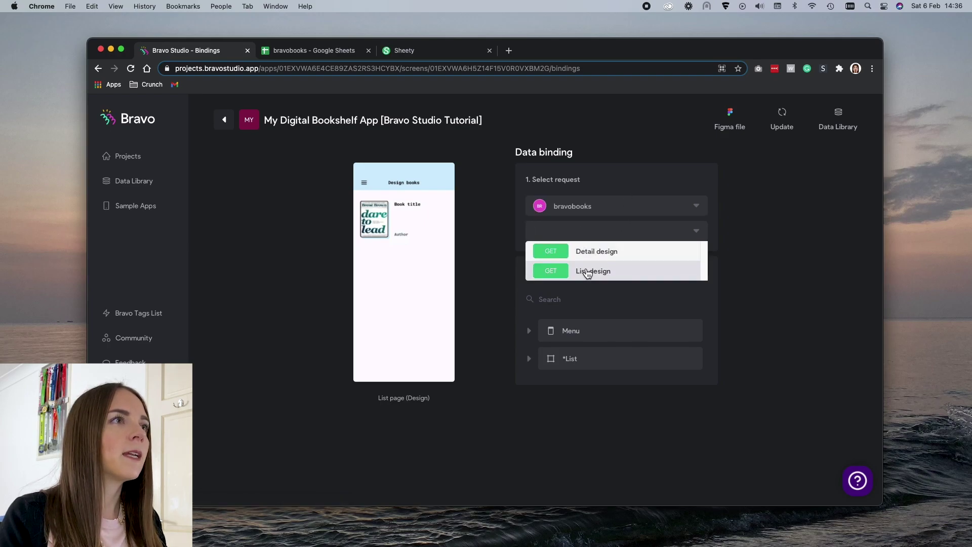
{"action": "left_click", "coordinate": [610, 274]}
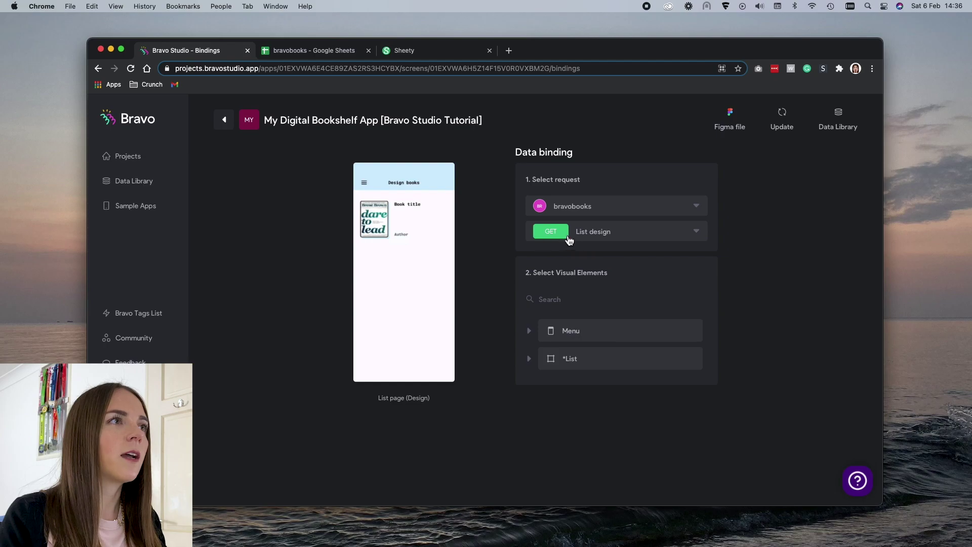
{"action": "left_click", "coordinate": [569, 360]}
{"action": "left_click", "coordinate": [752, 265]}
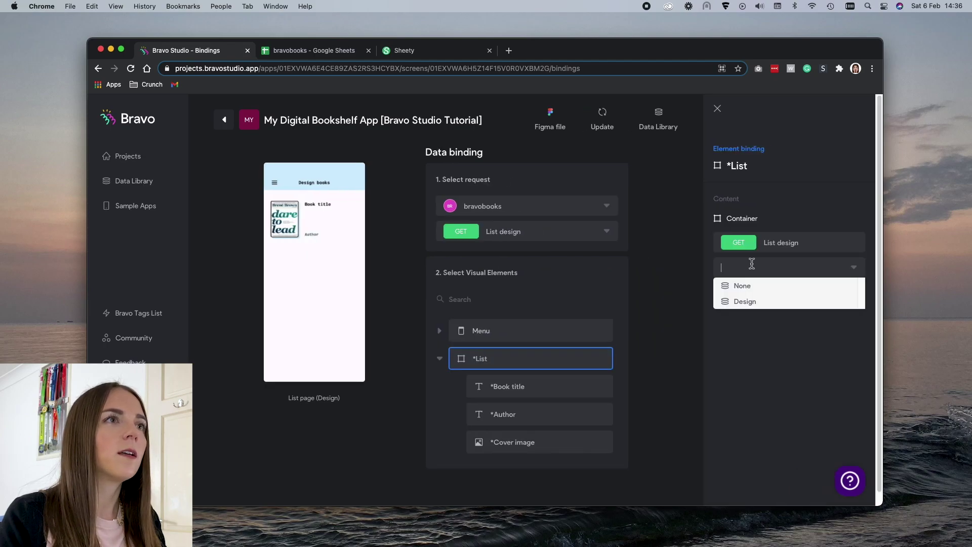
{"action": "left_click", "coordinate": [756, 301]}
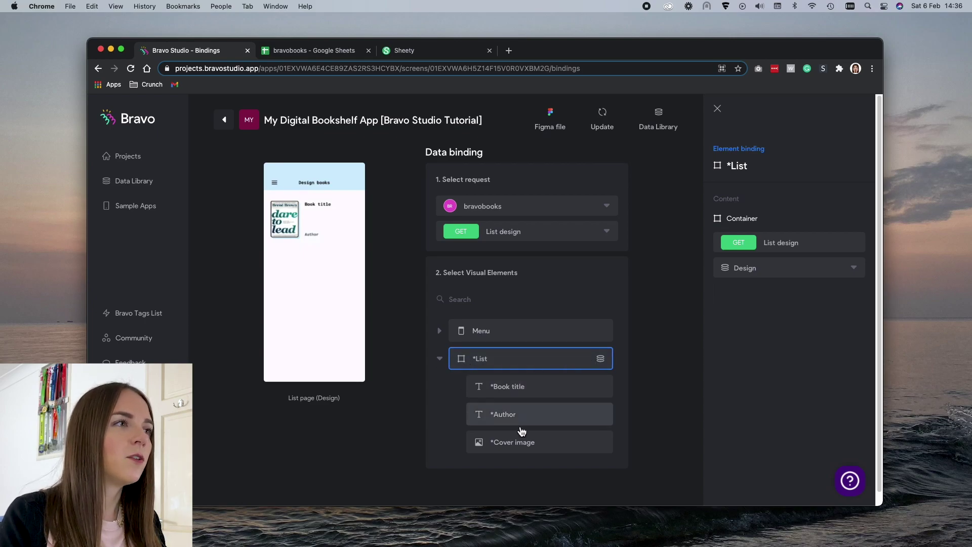
Bind *Book title, *Author and *Cover image to Design Book Title, Author and Cover
{"action": "left_click", "coordinate": [512, 387]}
{"action": "left_click", "coordinate": [758, 270]}
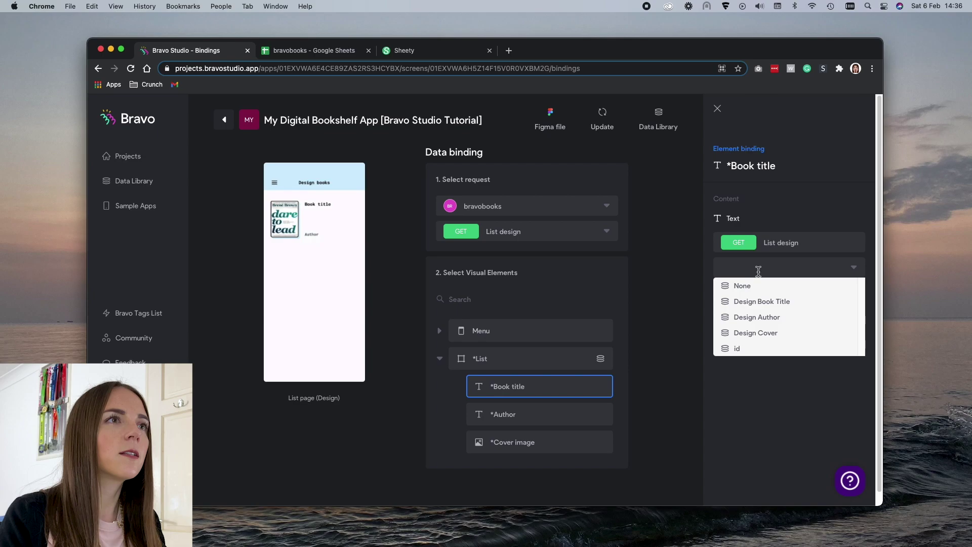
{"action": "left_click", "coordinate": [773, 303]}
{"action": "left_click", "coordinate": [512, 414]}
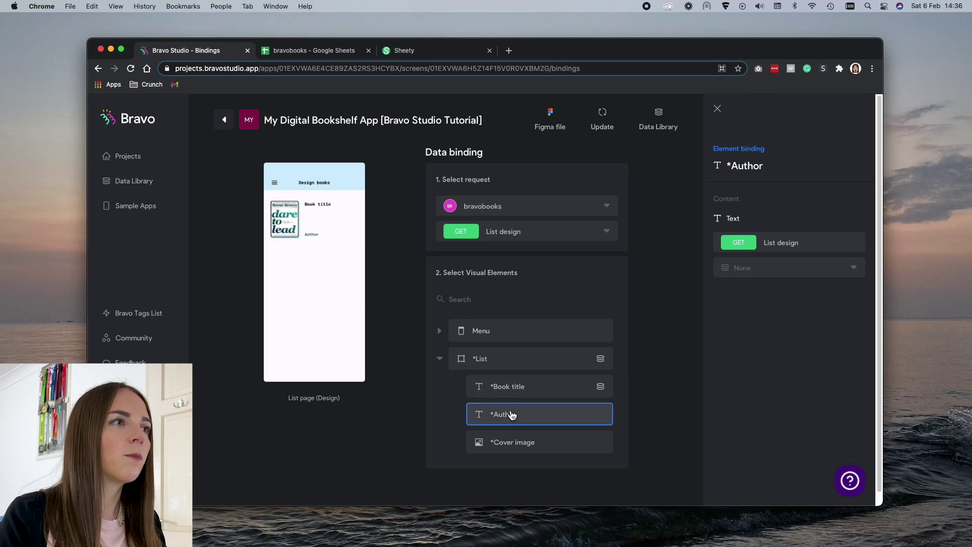
{"action": "left_click", "coordinate": [790, 268]}
{"action": "left_click", "coordinate": [778, 318]}
{"action": "left_click", "coordinate": [520, 443]}
{"action": "left_click", "coordinate": [806, 268]}
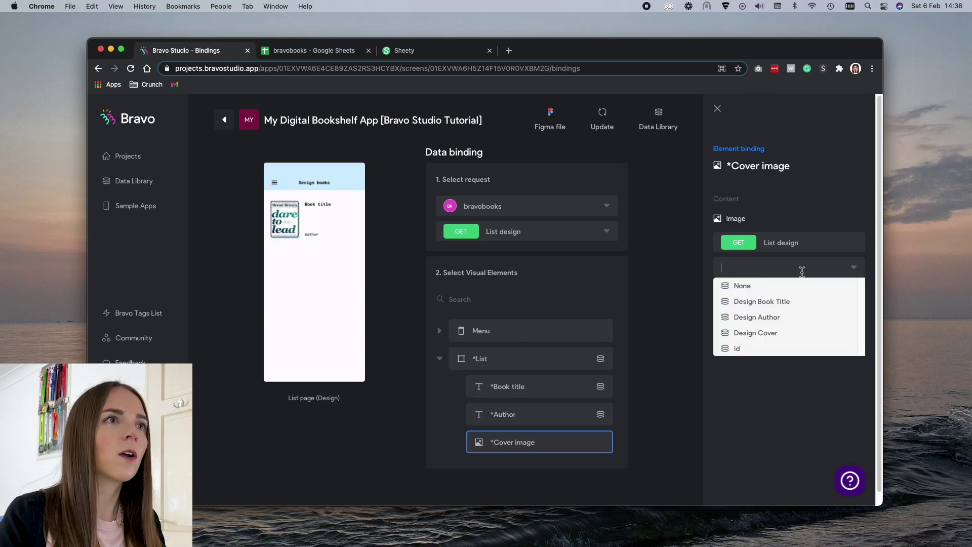
{"action": "left_click", "coordinate": [780, 331]}
{"action": "left_click", "coordinate": [226, 129]}
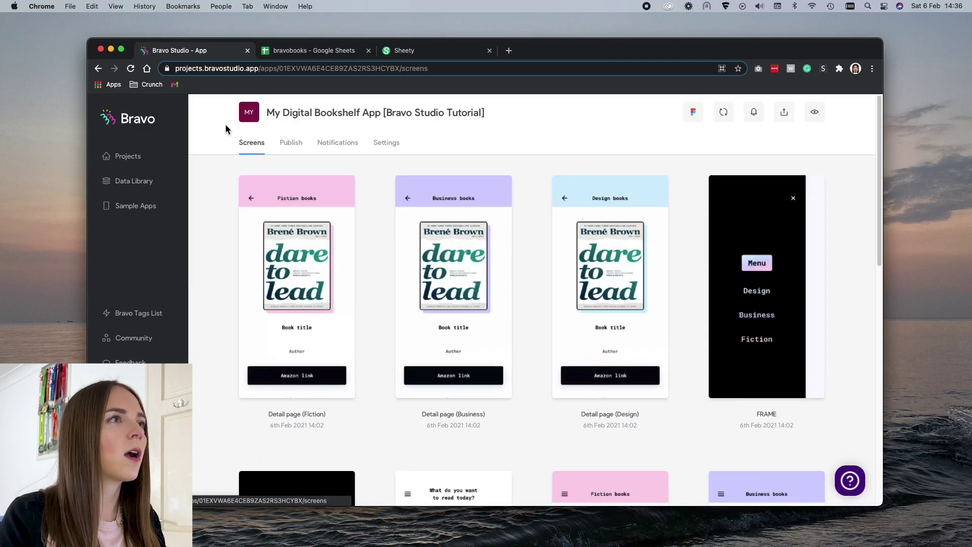
Connect Detail page (Design) to the bravobooks GET Detail design request
{"action": "left_click", "coordinate": [621, 271]}
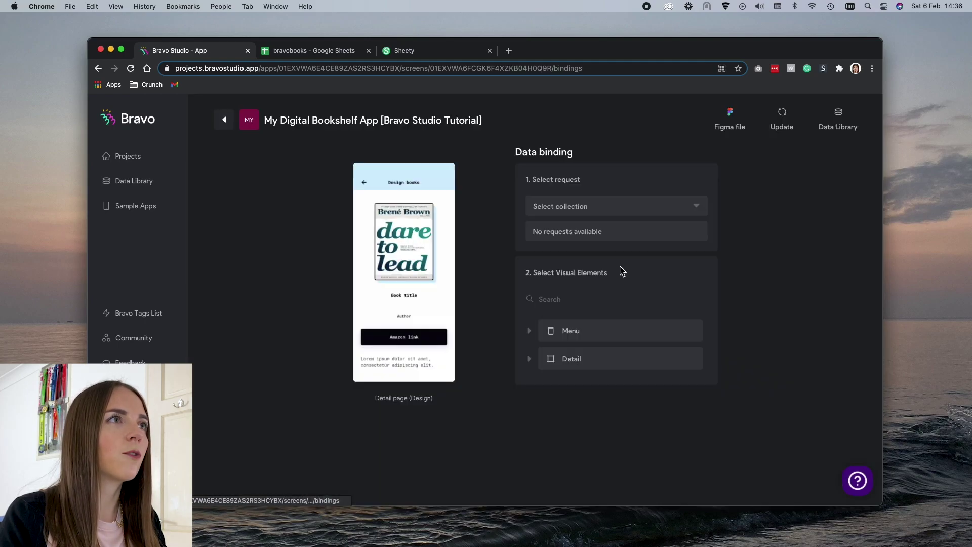
{"action": "left_click", "coordinate": [612, 215]}
{"action": "left_click", "coordinate": [605, 225]}
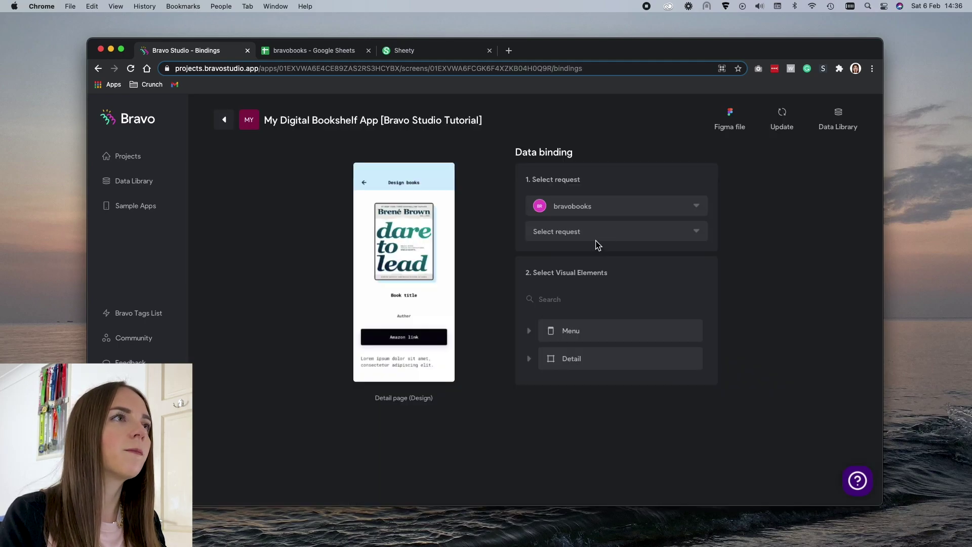
{"action": "left_click", "coordinate": [600, 233]}
{"action": "left_click", "coordinate": [621, 260]}
{"action": "left_click", "coordinate": [587, 358]}
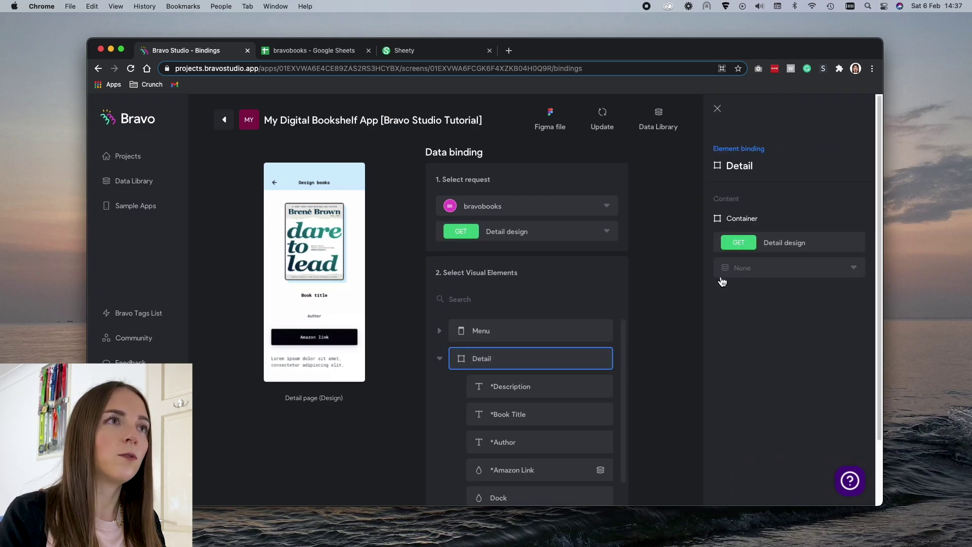
Bind *Description and *Book Title to Design Description and Design Book Title
{"action": "left_click", "coordinate": [517, 388]}
{"action": "left_click", "coordinate": [774, 268]}
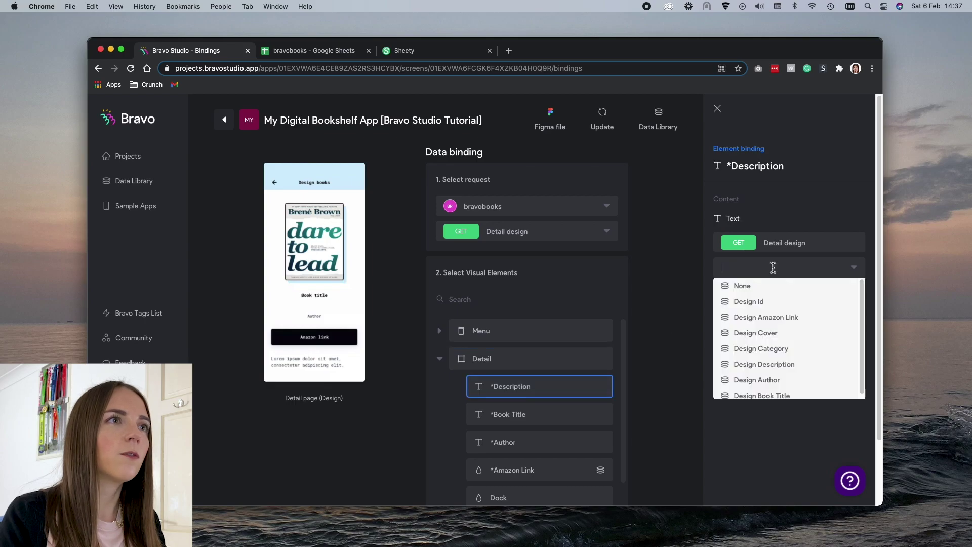
{"action": "left_click", "coordinate": [771, 364]}
{"action": "left_click", "coordinate": [538, 414]}
{"action": "left_click", "coordinate": [800, 267]}
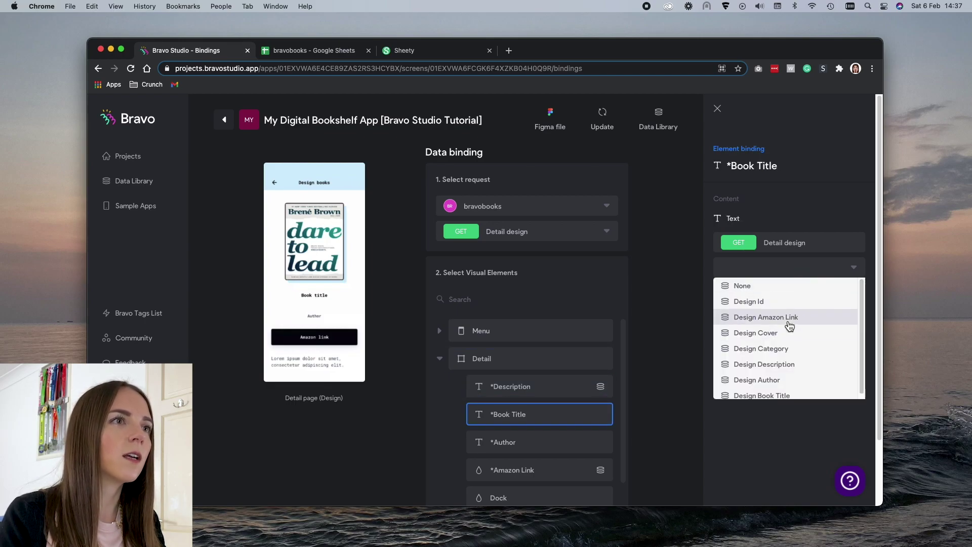
{"action": "left_click", "coordinate": [764, 395]}
Bind *Author and *Cover image to Design Author and Design Cover
{"action": "left_click", "coordinate": [576, 443]}
{"action": "left_click", "coordinate": [790, 267]}
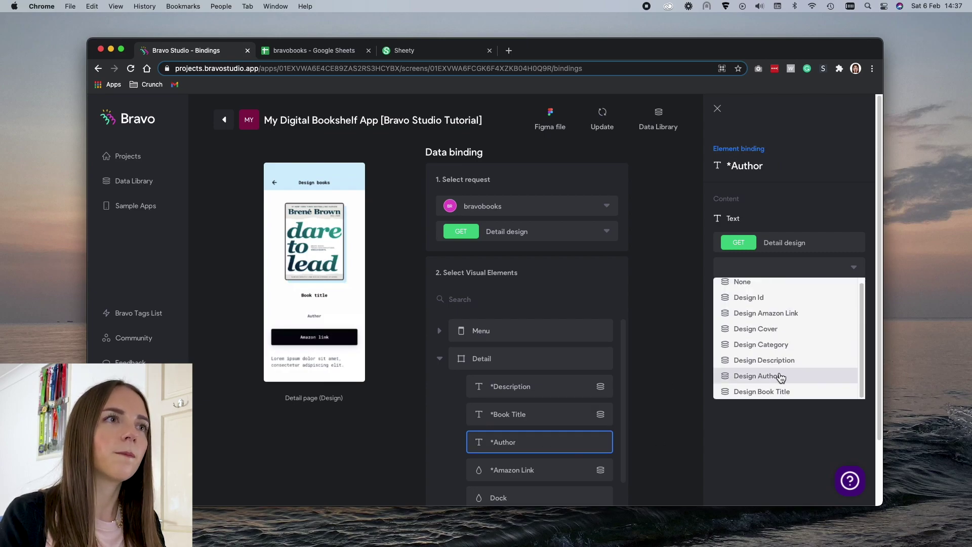
{"action": "left_click", "coordinate": [781, 378]}
{"action": "scroll", "coordinate": [557, 430], "scroll_direction": "down", "scroll_amount": 5}
{"action": "left_click", "coordinate": [534, 476]}
{"action": "left_click", "coordinate": [790, 238]}
{"action": "left_click", "coordinate": [760, 300]}
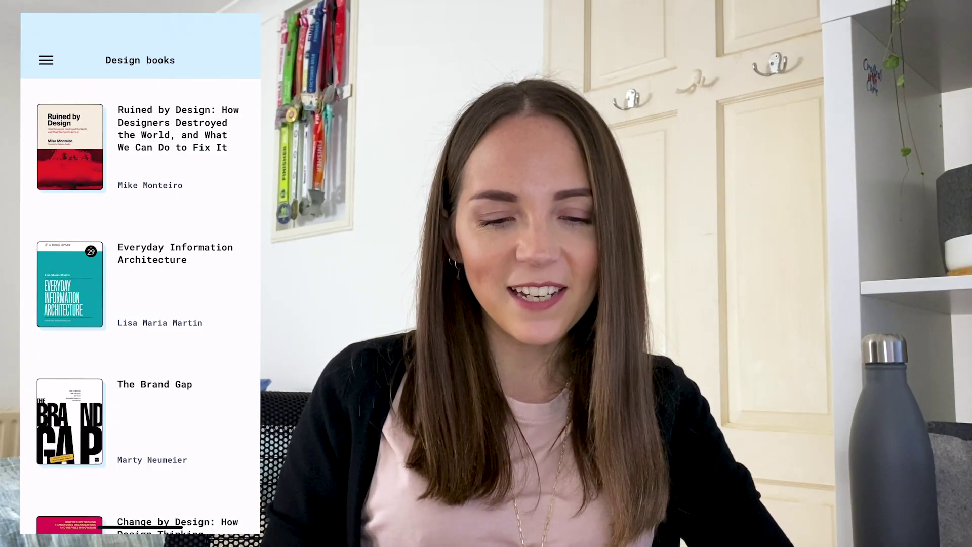
Browse the Design books list on the phone and open 100 Things
{"action": "scroll", "coordinate": [140, 303], "scroll_direction": "down", "scroll_amount": 10}
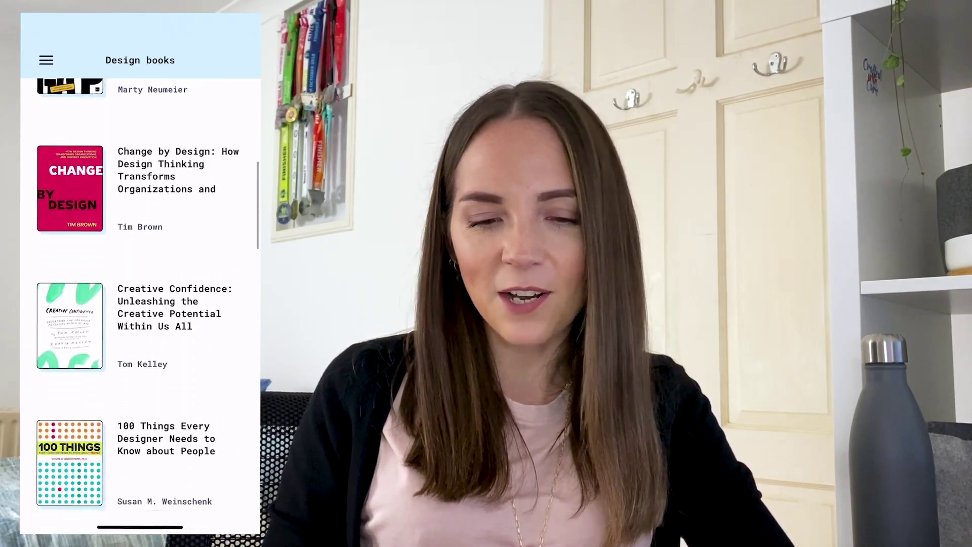
{"action": "scroll", "coordinate": [140, 304], "scroll_direction": "down", "scroll_amount": 6}
{"action": "scroll", "coordinate": [140, 304], "scroll_direction": "up", "scroll_amount": 6}
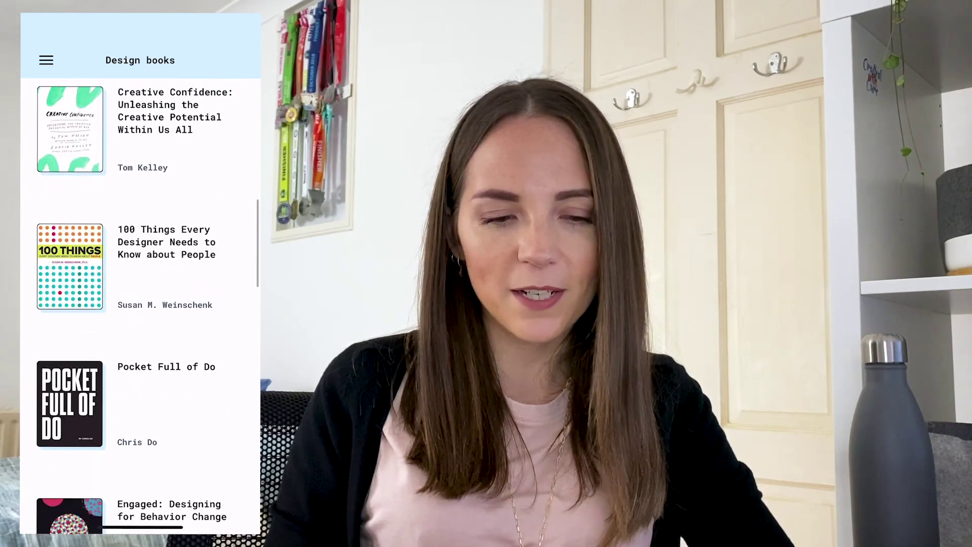
{"action": "left_click", "coordinate": [140, 273]}
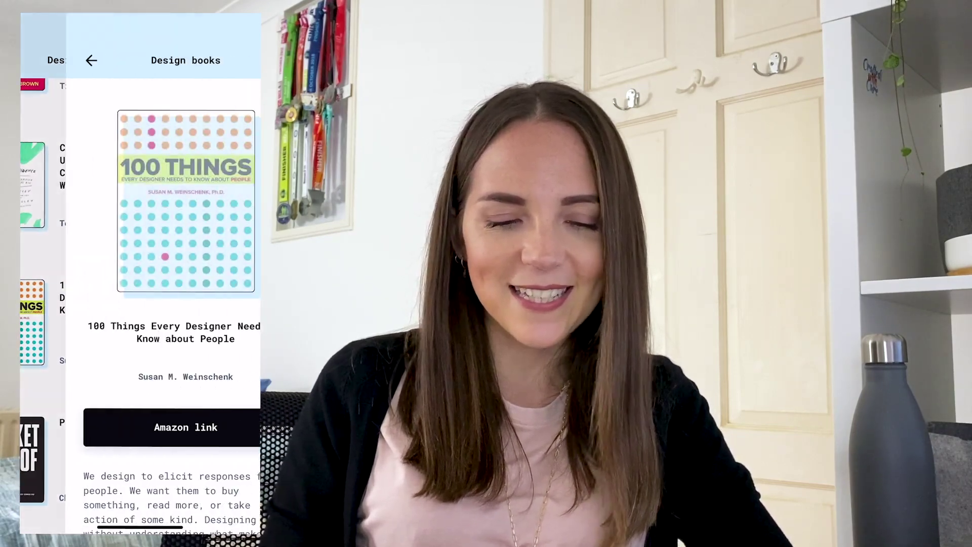
Follow the 100 Things book's Amazon link to its amzn.to product page
{"action": "scroll", "coordinate": [140, 304], "scroll_direction": "down", "scroll_amount": 5}
{"action": "scroll", "coordinate": [140, 304], "scroll_direction": "down", "scroll_amount": 8}
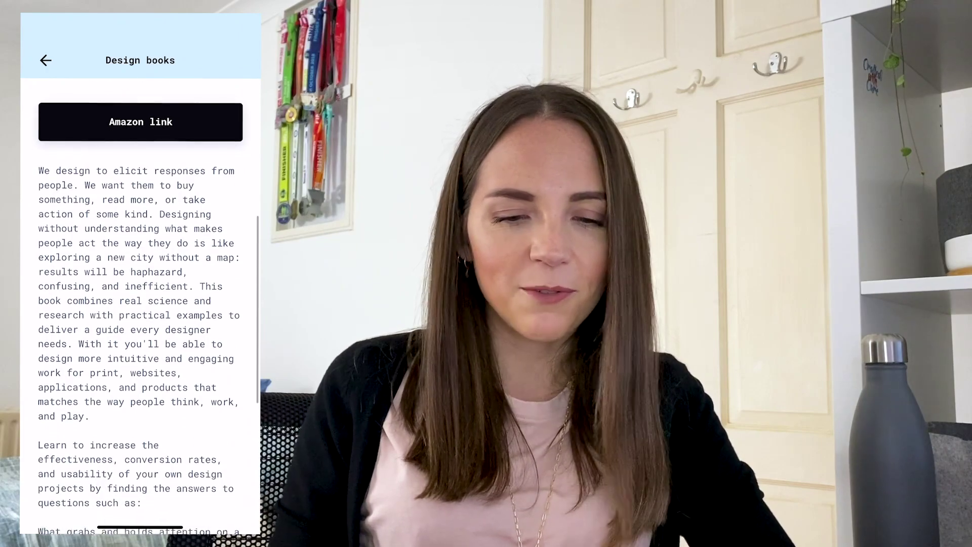
{"action": "scroll", "coordinate": [140, 304], "scroll_direction": "up", "scroll_amount": 6}
{"action": "scroll", "coordinate": [140, 304], "scroll_direction": "up", "scroll_amount": 5}
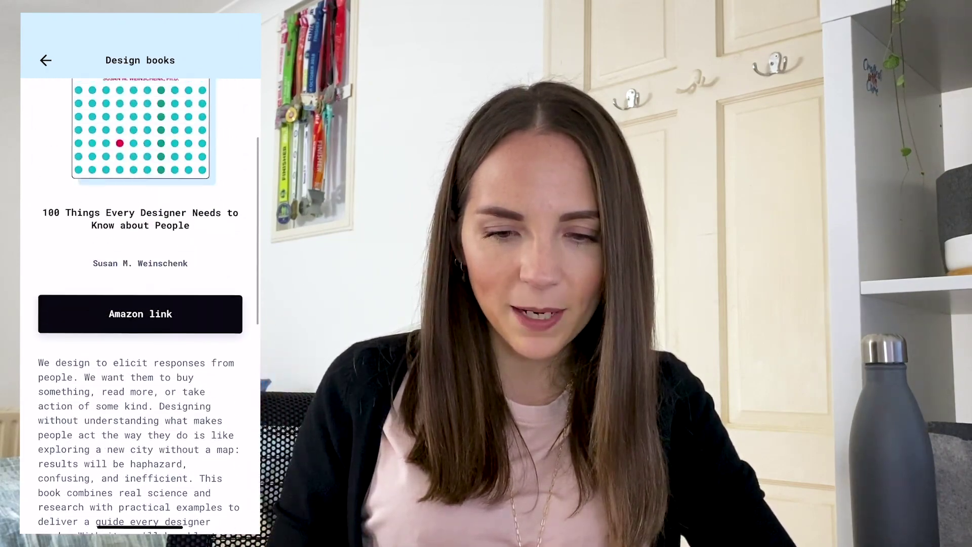
{"action": "left_click", "coordinate": [140, 413]}
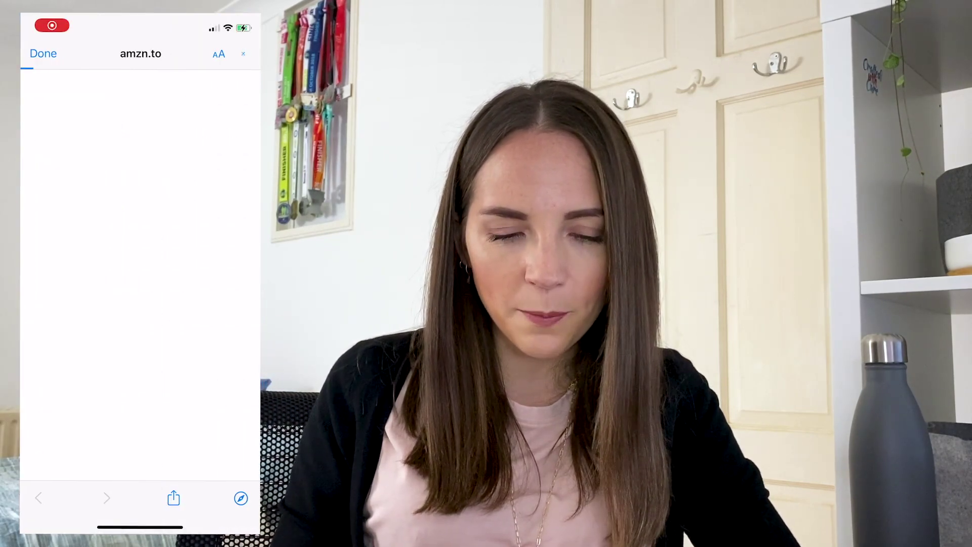